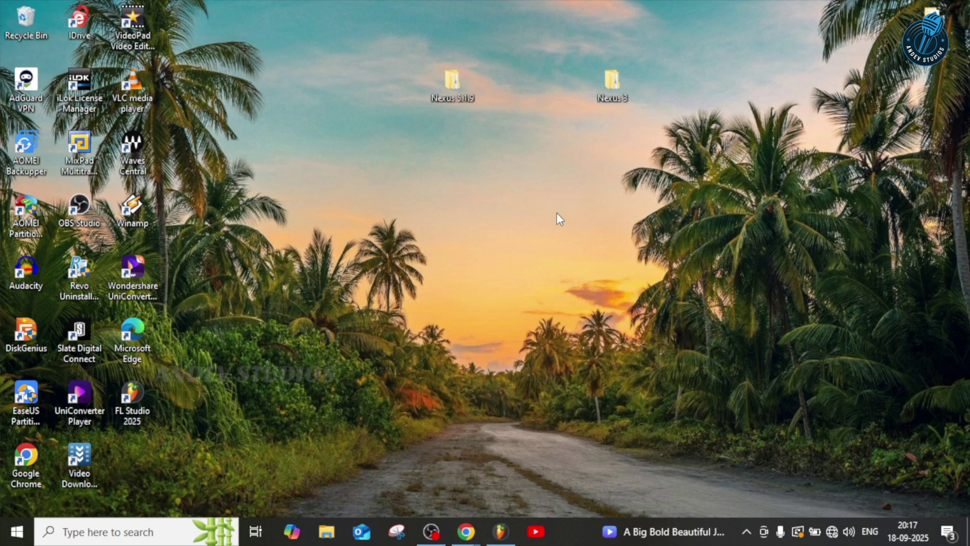
Open the Nexus 3 folder on the 8GB_PENDRIV (F:) drive and check the library folders it contains.
key(super+e)
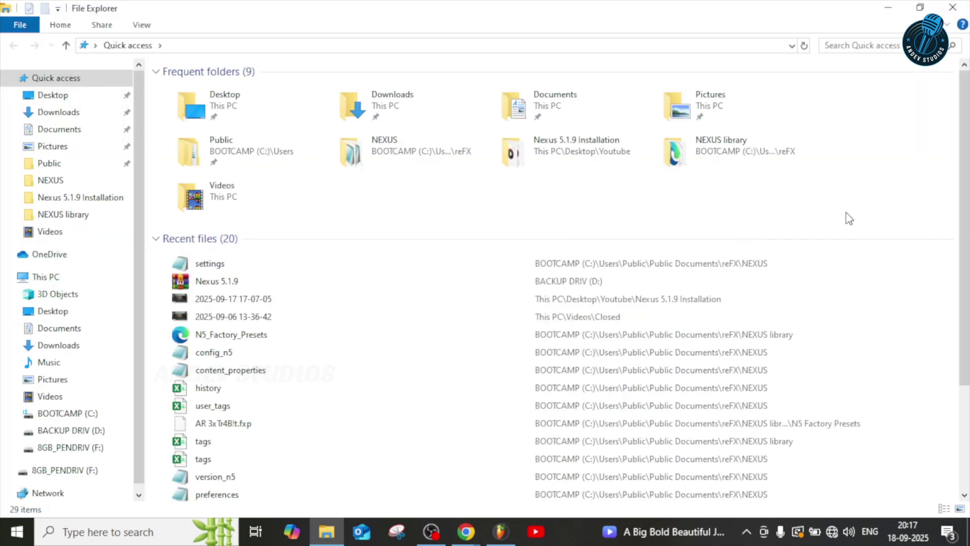
click(44, 281)
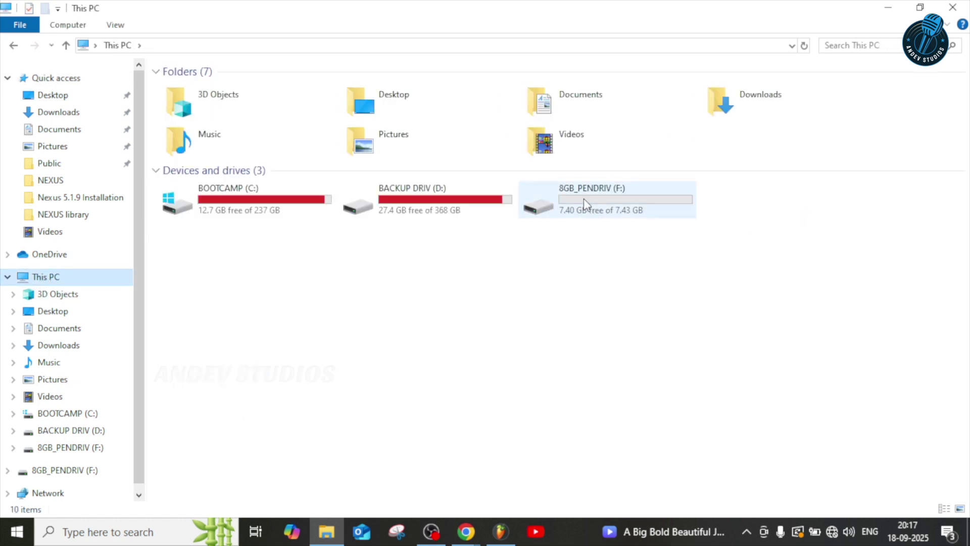
click(585, 203)
double_click(585, 204)
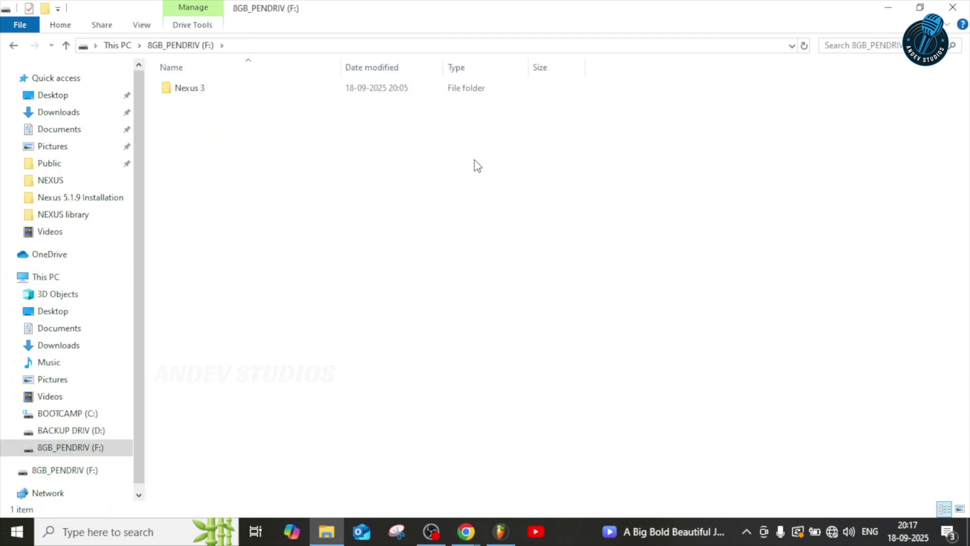
double_click(196, 90)
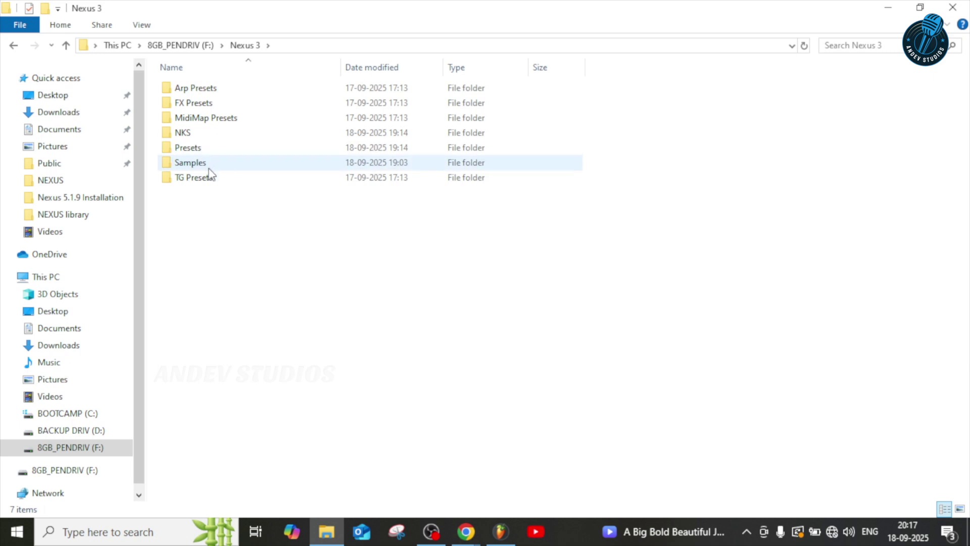
drag(199, 205, 198, 88)
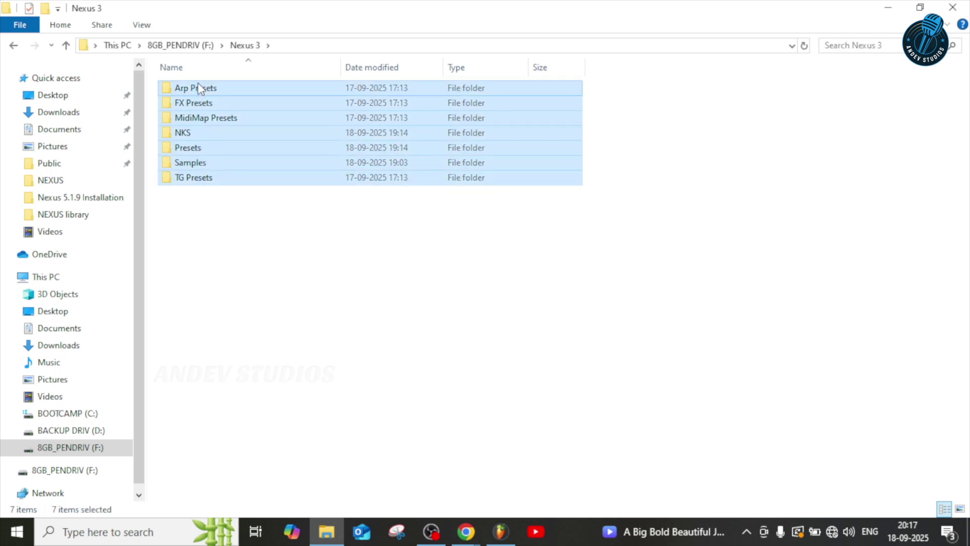
click(256, 247)
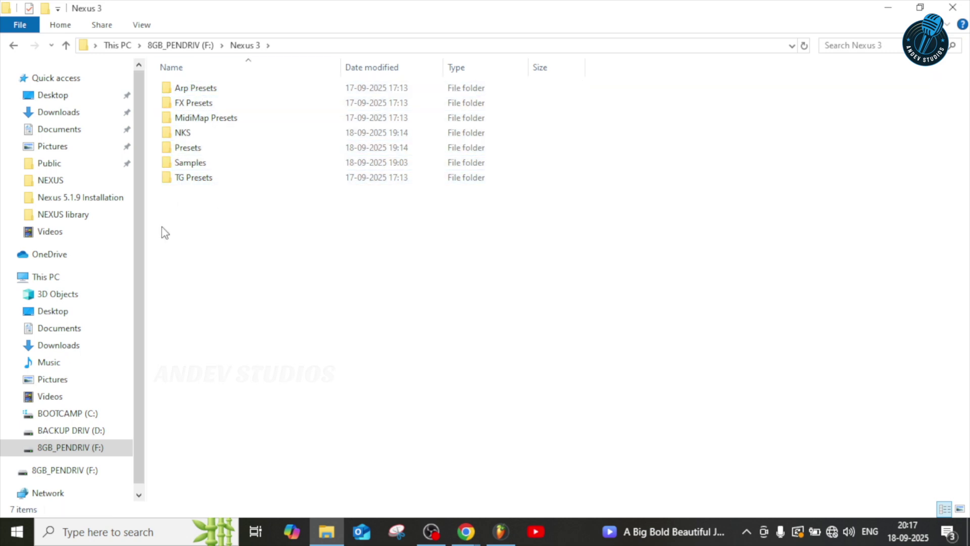
Open the desktop's Nexus 5.1.9 folder in a second window and place it side by side with the Nexus 3 window.
click(920, 7)
drag(636, 37, 713, 48)
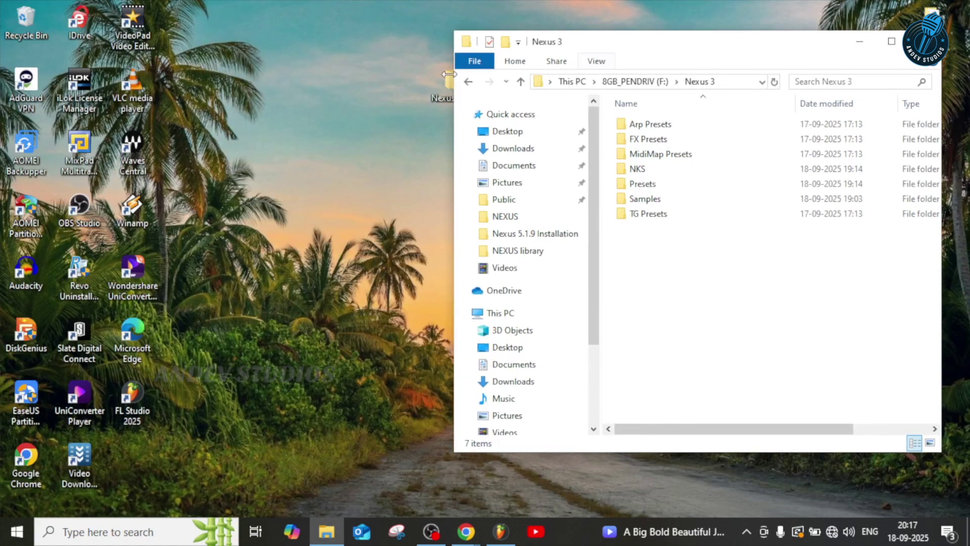
drag(448, 84, 308, 75)
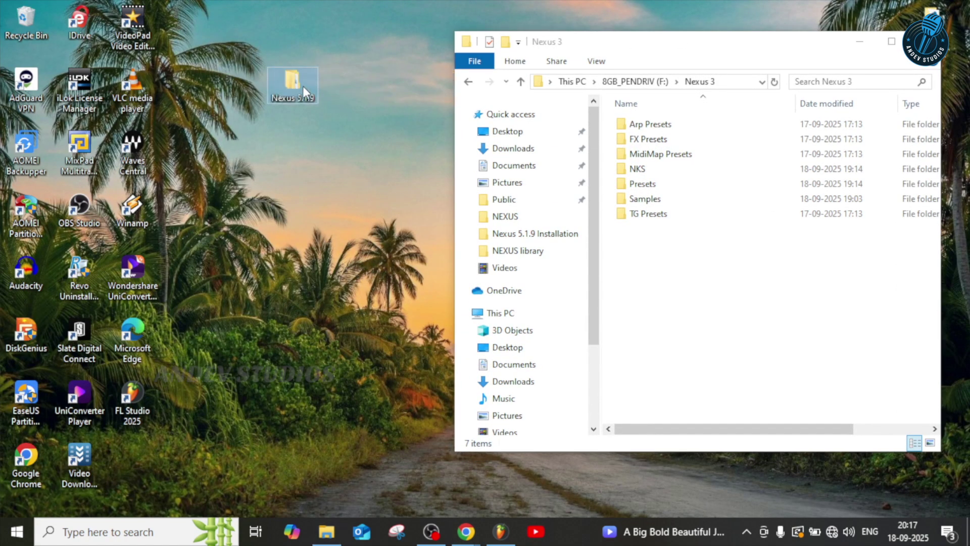
double_click(292, 81)
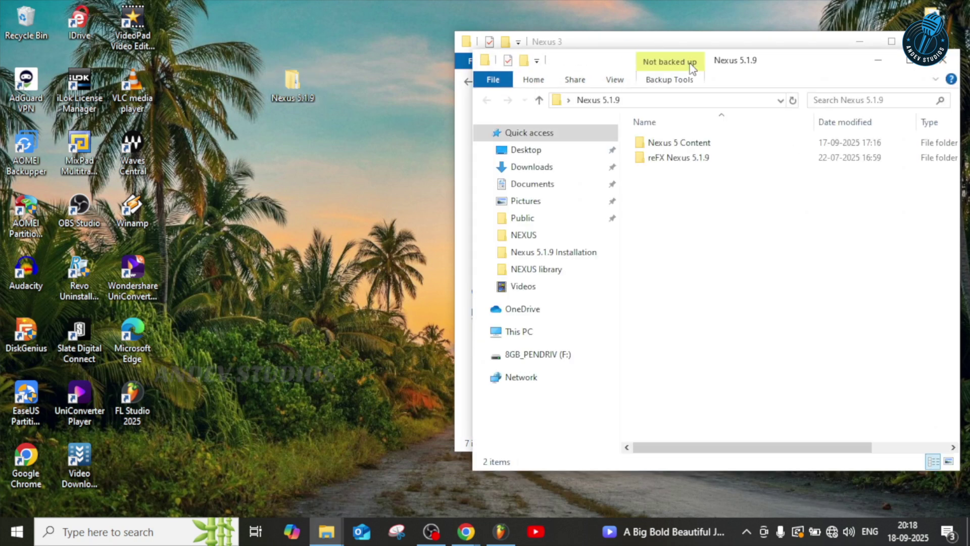
drag(814, 66, 310, 64)
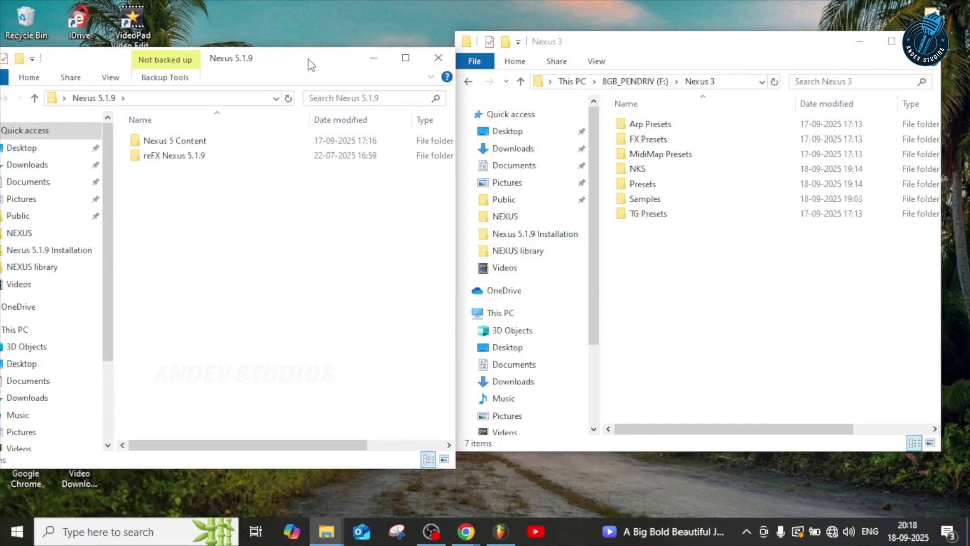
Copy the Skins folder from reFX Nexus 5.1.9 into the Nexus 3 folder on the pen drive.
double_click(152, 154)
click(154, 144)
right_click(154, 144)
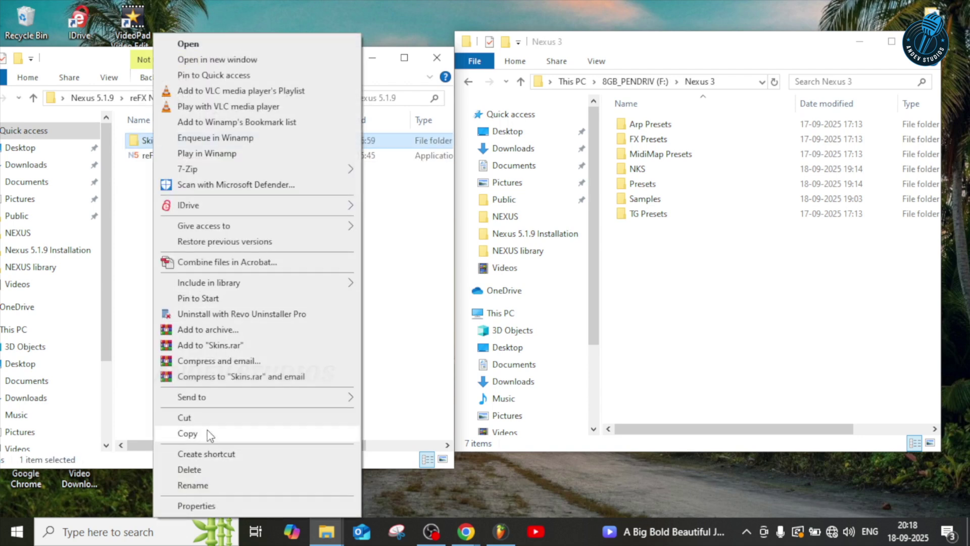
click(188, 434)
right_click(648, 242)
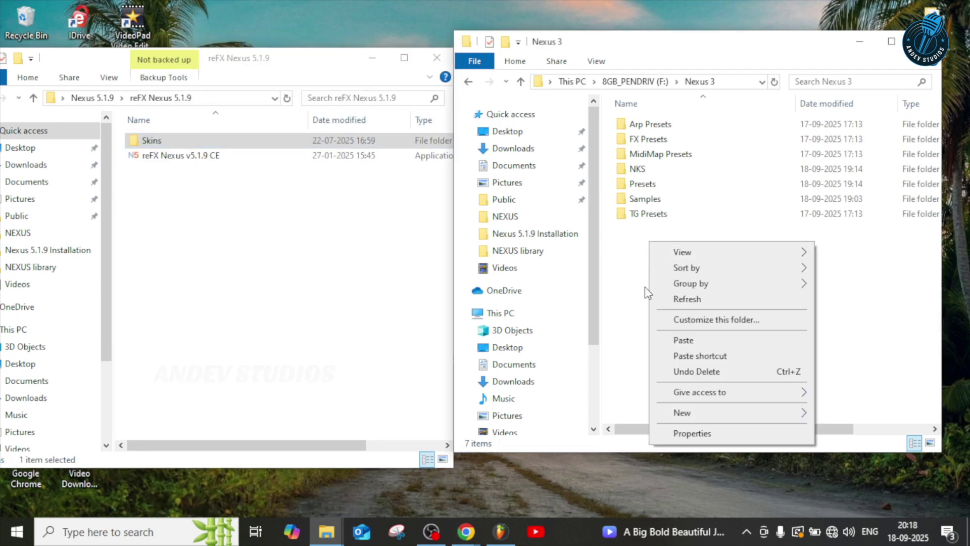
click(696, 342)
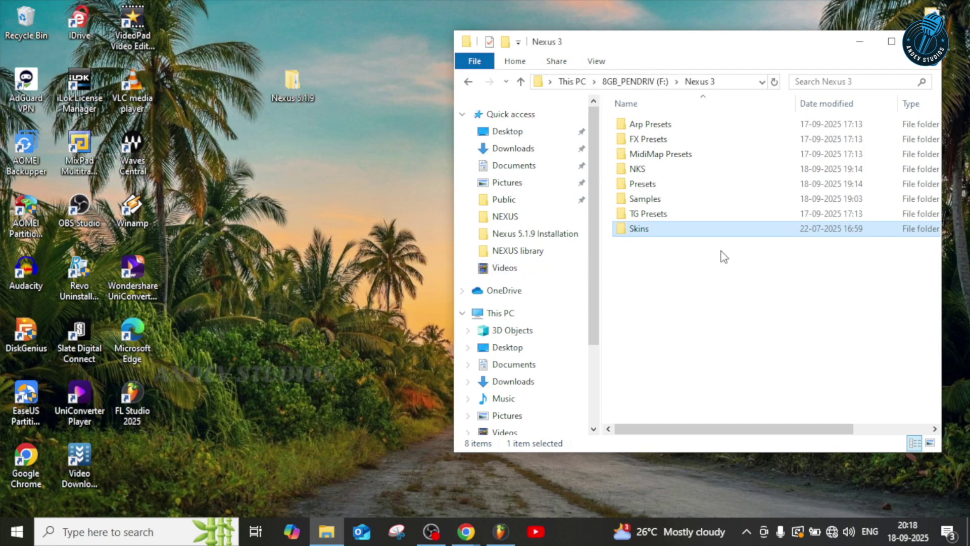
Copy the update_nexus_library_location application from the NEXUS library folder in C:\Users\Public\Documents\reFX.
click(523, 253)
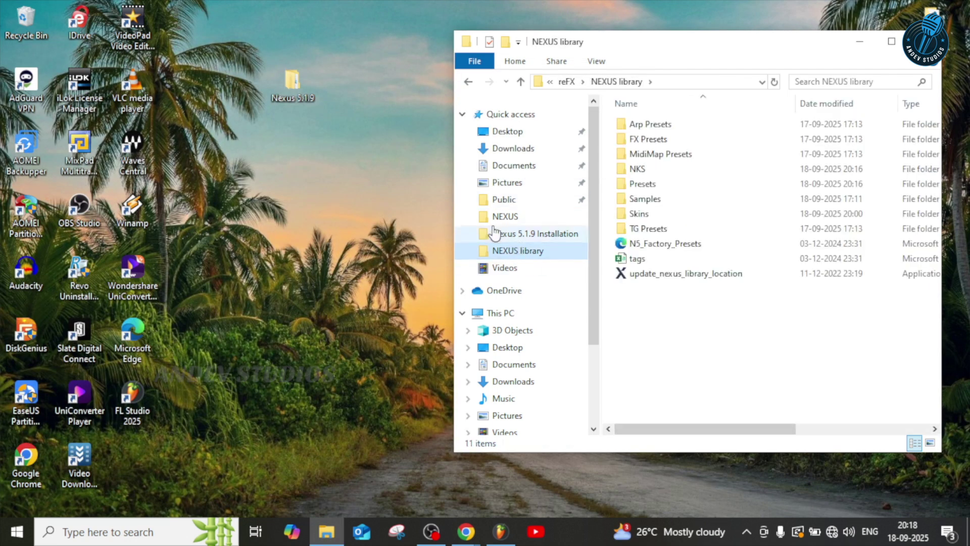
click(681, 275)
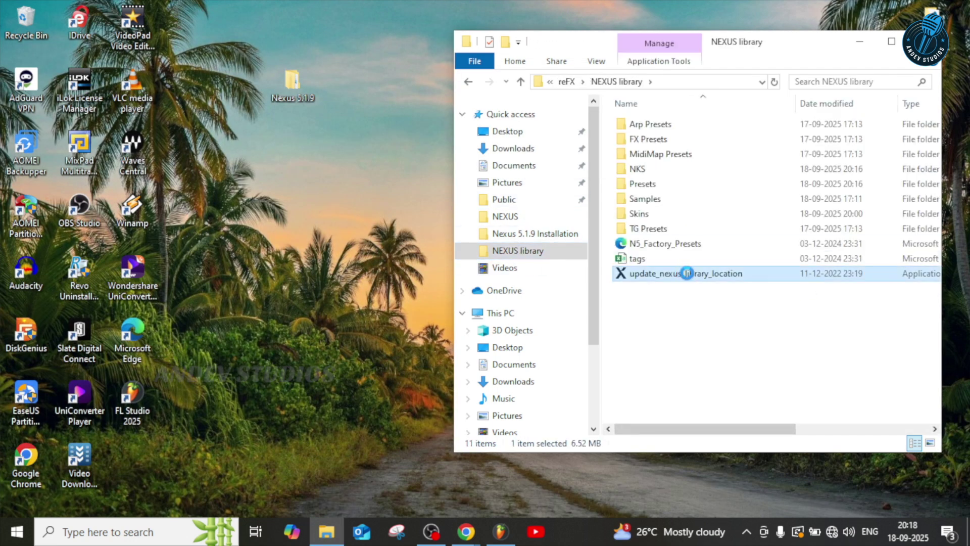
right_click(683, 275)
click(703, 417)
click(890, 42)
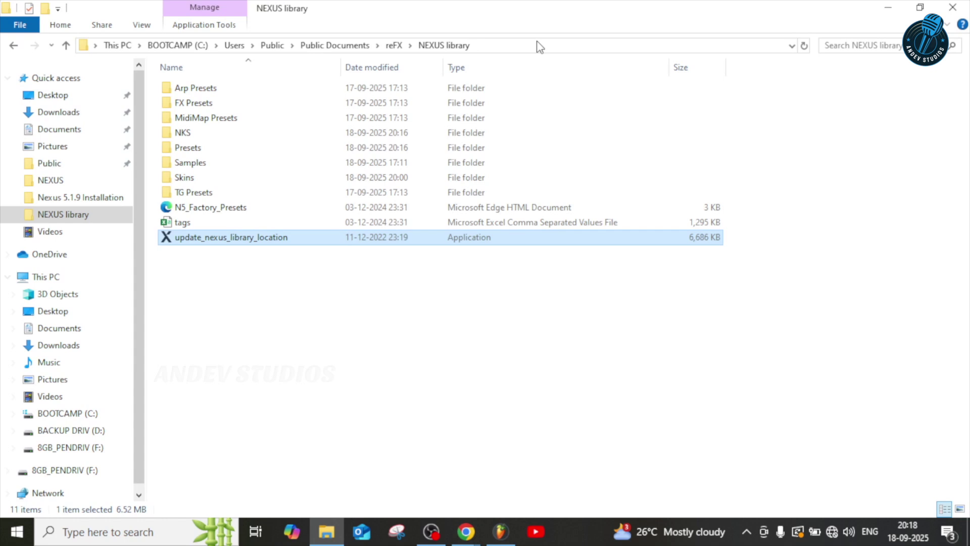
click(529, 43)
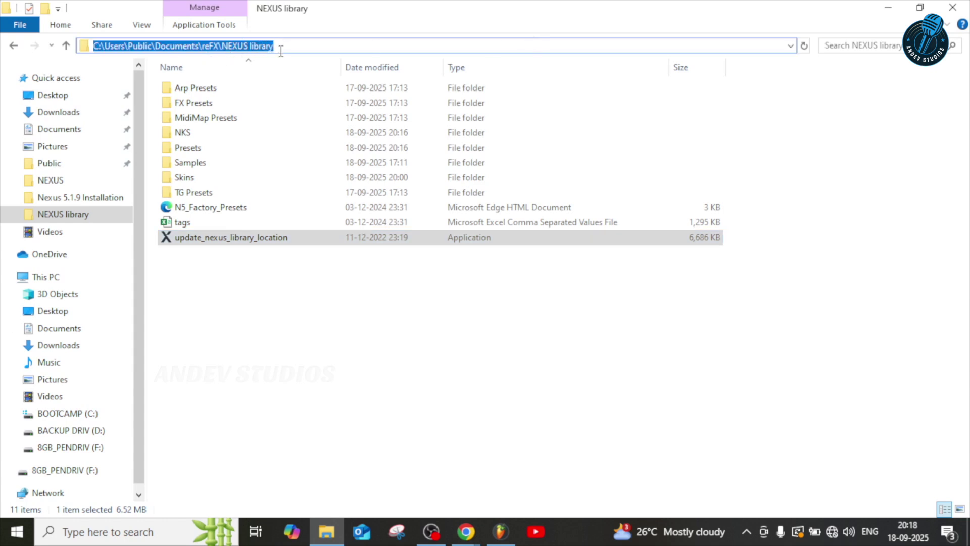
click(228, 240)
right_click(233, 241)
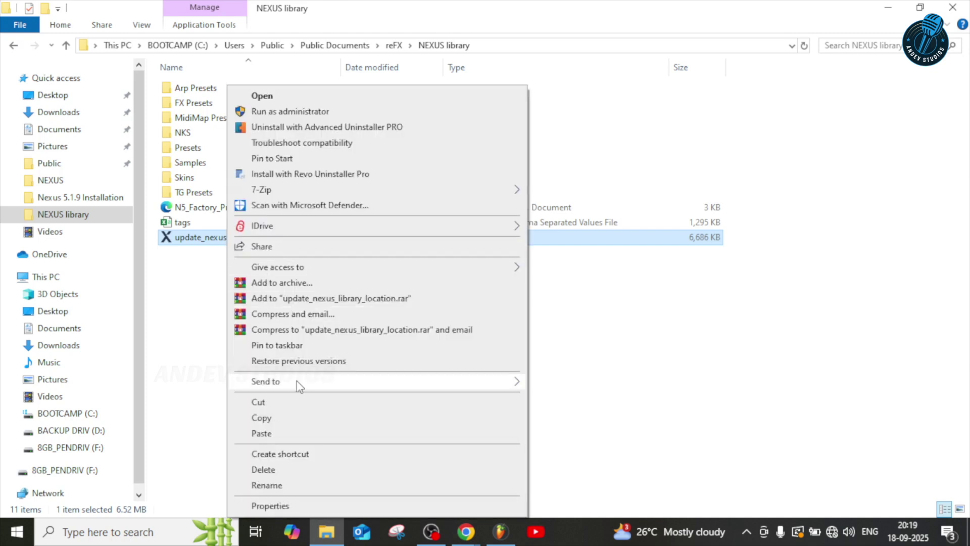
click(296, 423)
Paste the update_nexus_library_location application into the Nexus 3 folder on the 8GB_PENDRIV (F:) drive.
click(45, 277)
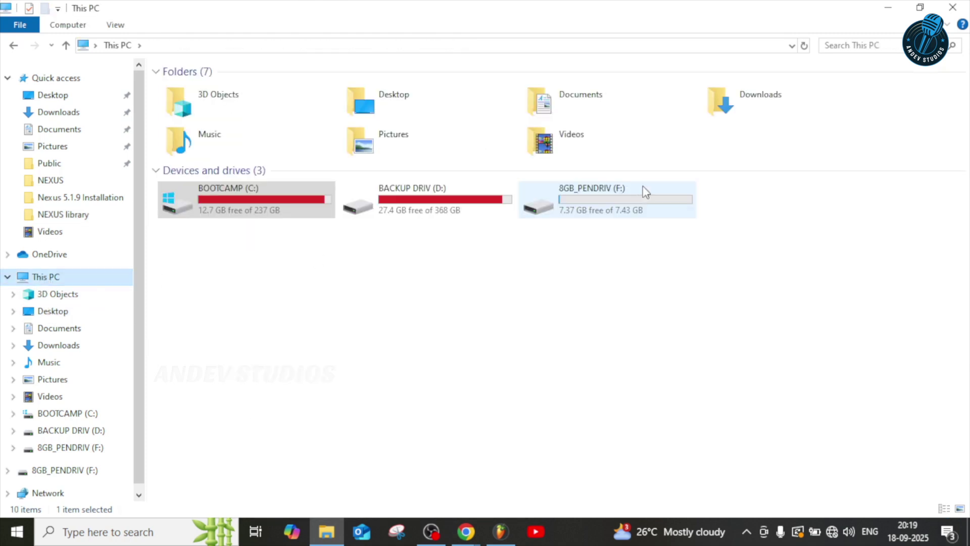
double_click(648, 192)
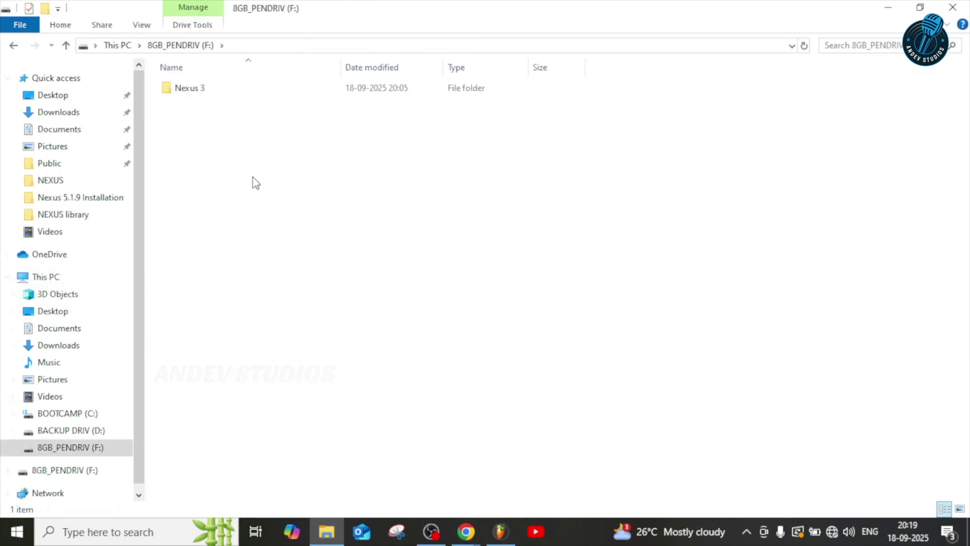
double_click(194, 88)
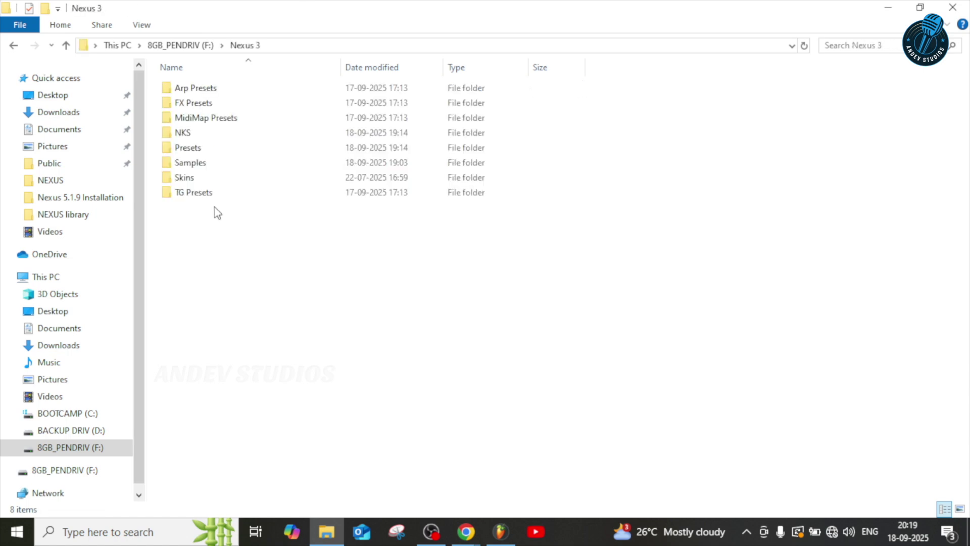
right_click(196, 229)
click(260, 328)
click(236, 281)
drag(210, 251, 215, 89)
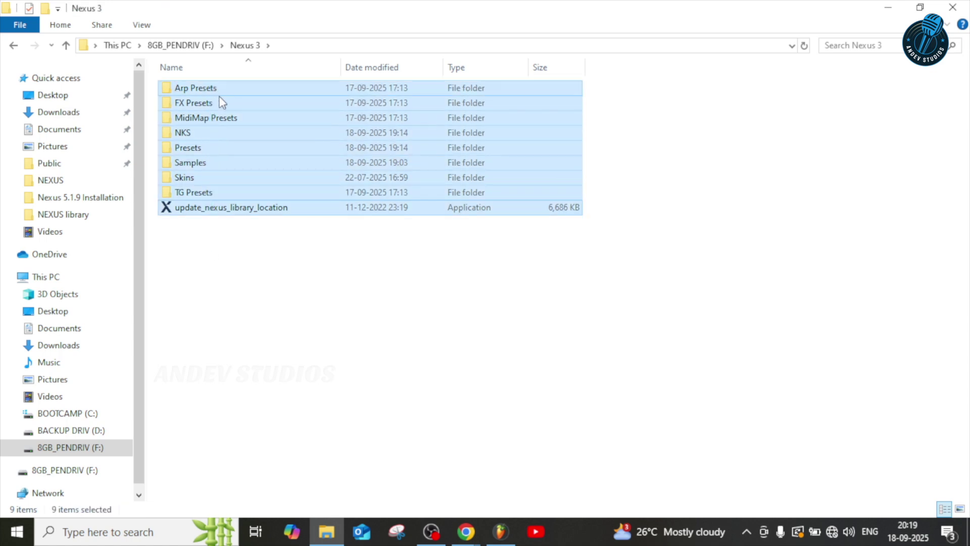
click(365, 286)
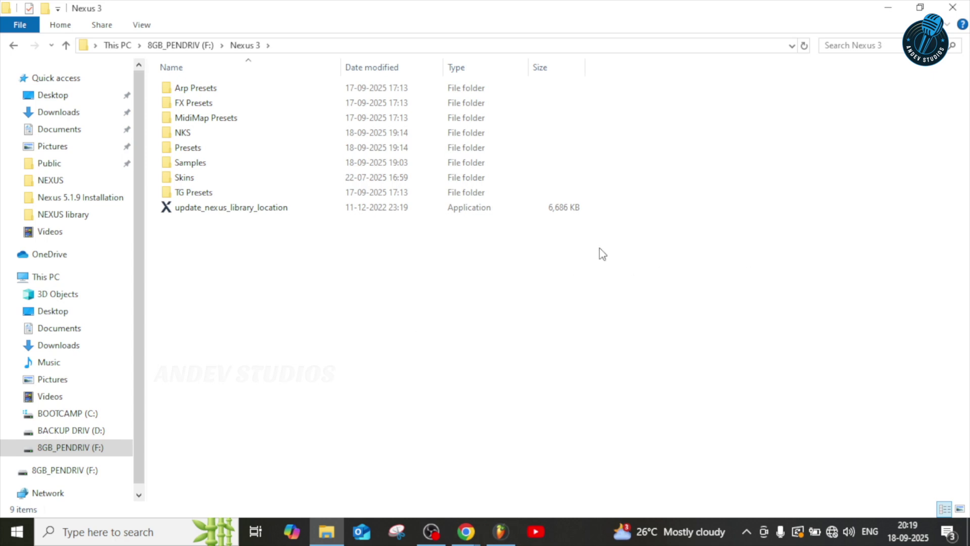
Reopen the Nexus 3 folder from the 8GB_PENDRIV (F:) drive and copy its full path, F:\Nexus 3.
key(alt+Up)
key(alt+Up)
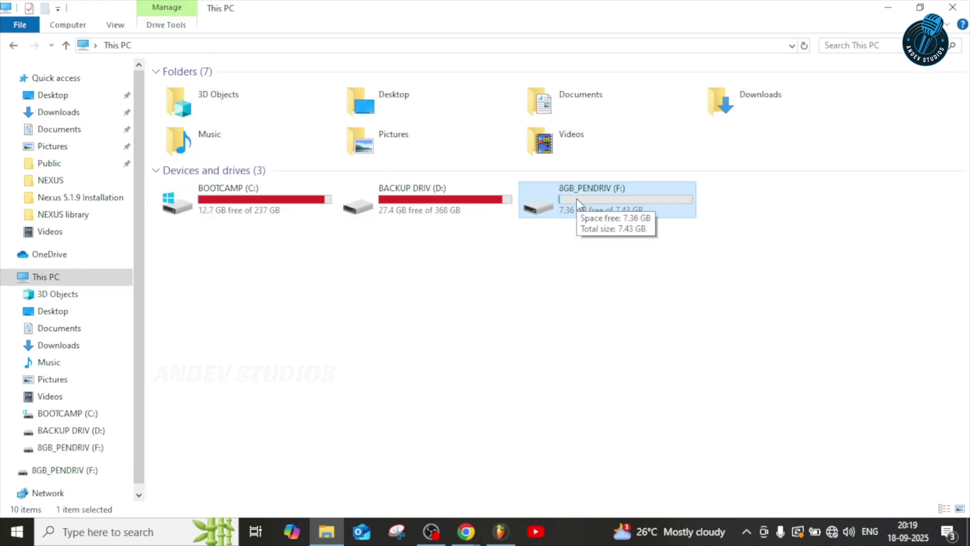
double_click(577, 201)
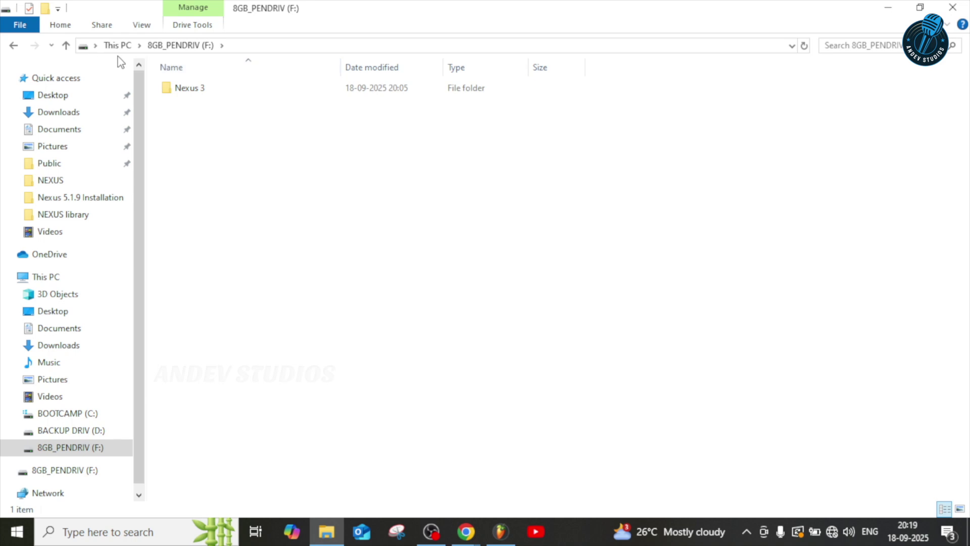
double_click(192, 90)
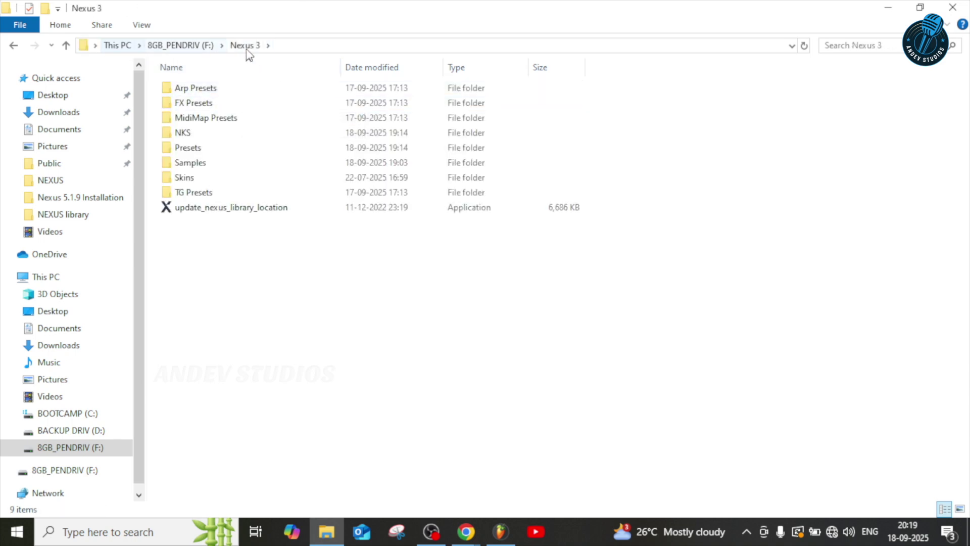
click(288, 45)
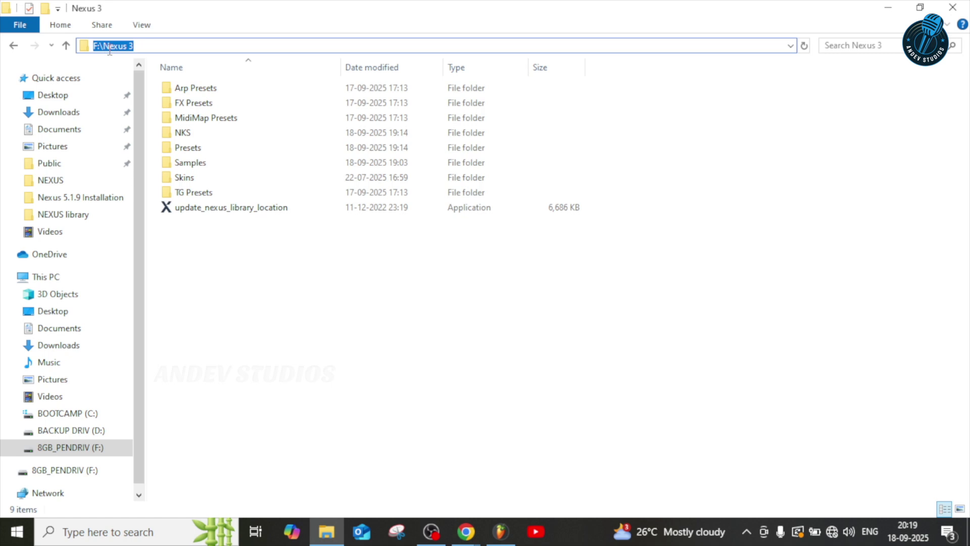
right_click(115, 46)
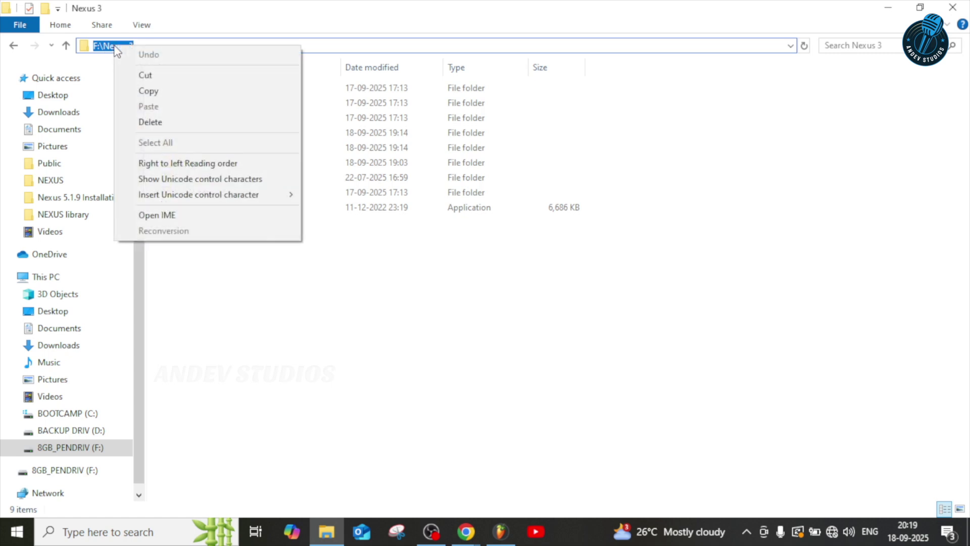
click(174, 91)
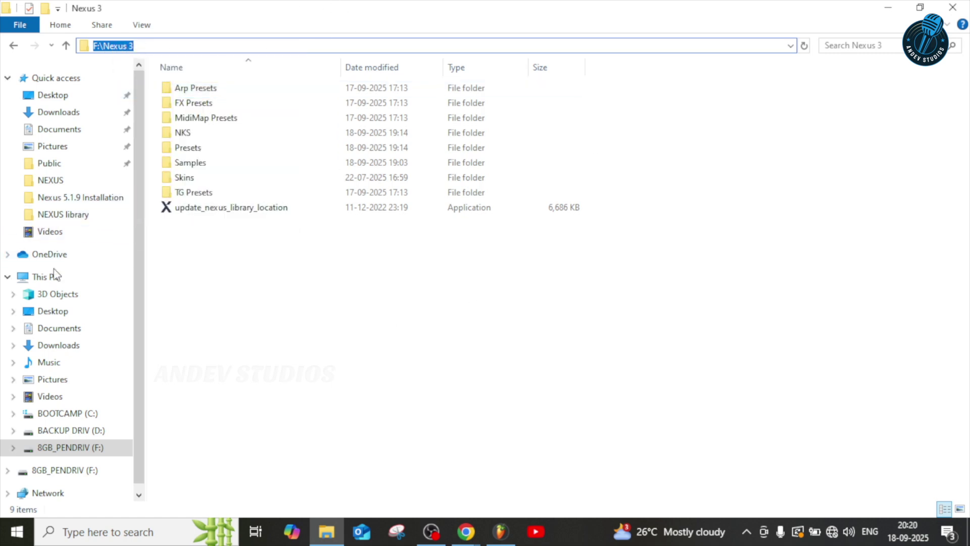
Open the NEXUS folder inside reFX in the Public Documents folder on the BOOTCAMP (C:) drive.
click(44, 165)
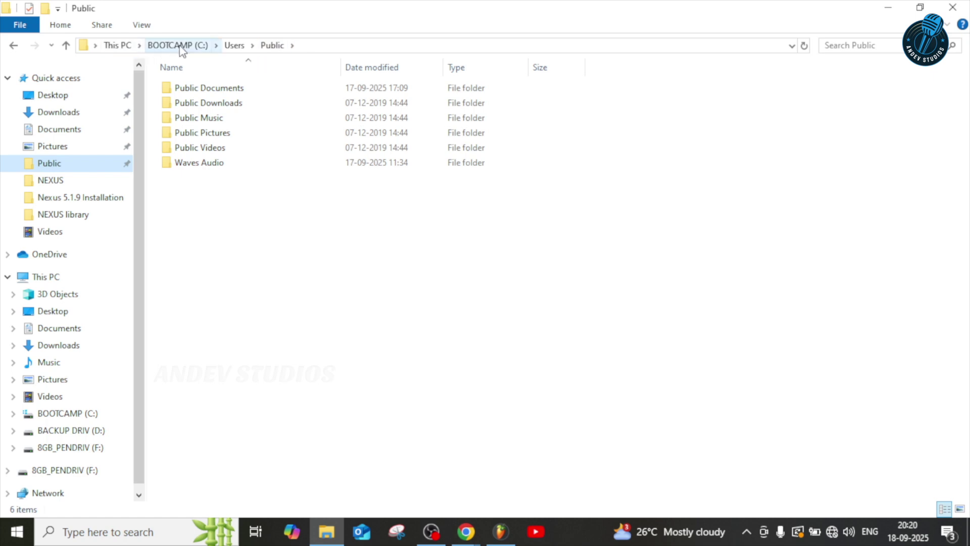
double_click(214, 90)
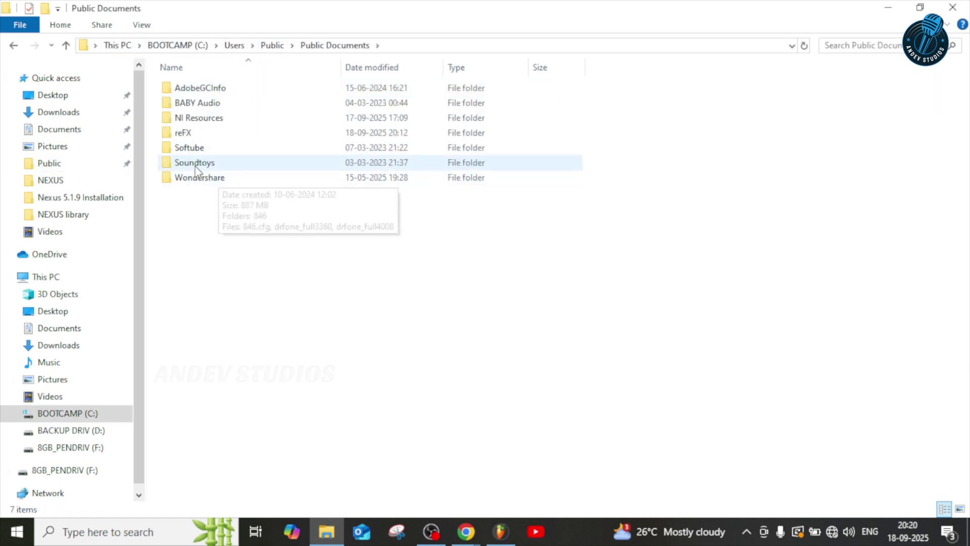
double_click(192, 133)
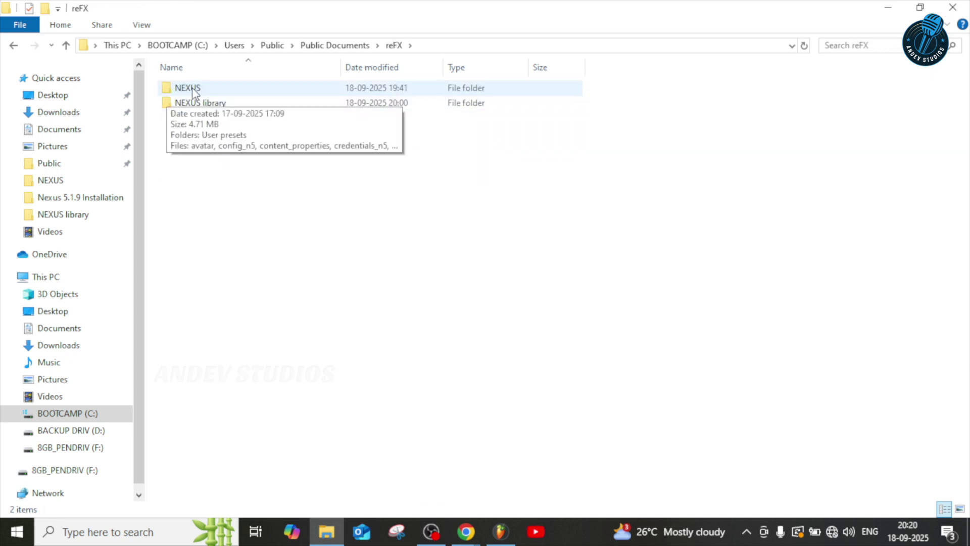
double_click(195, 89)
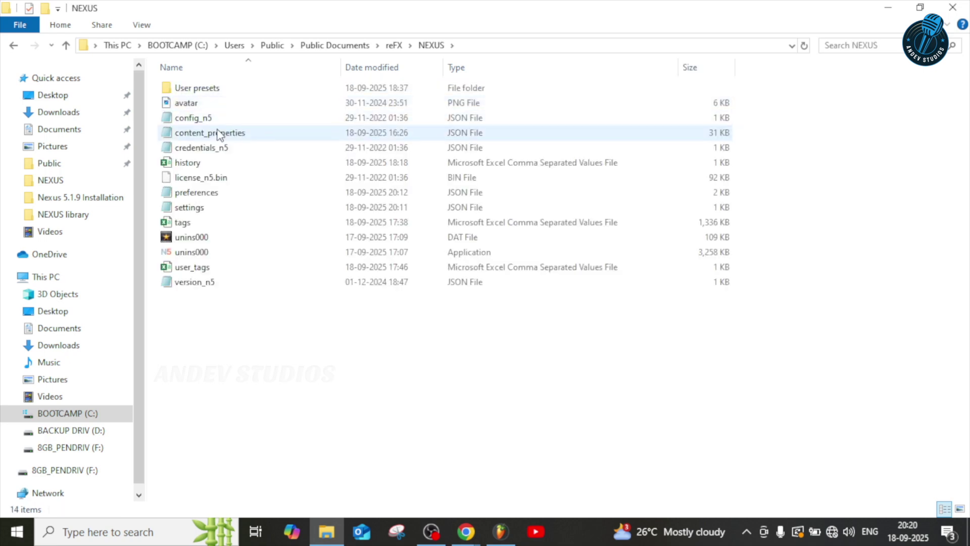
Open the settings JSON file from the NEXUS folder in Notepad.
click(195, 212)
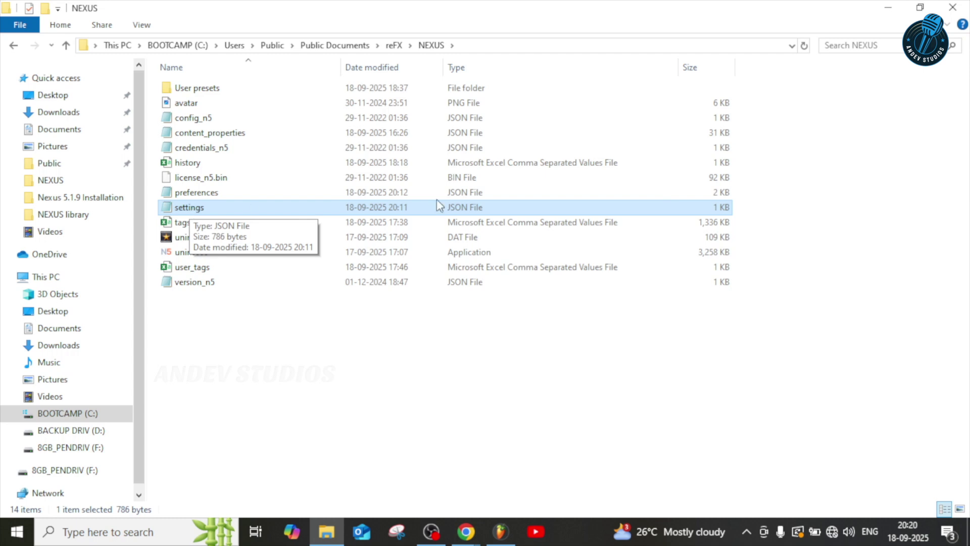
click(189, 206)
right_click(190, 206)
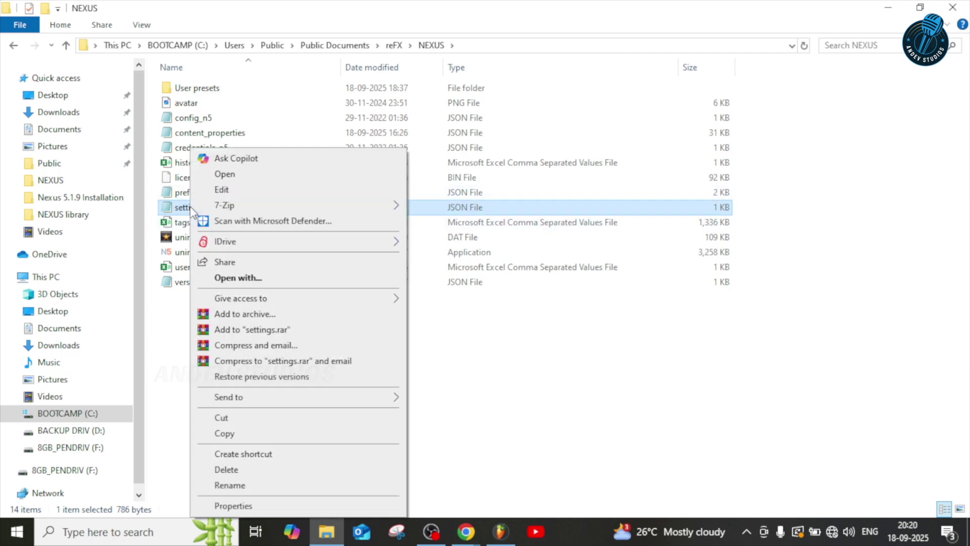
click(273, 279)
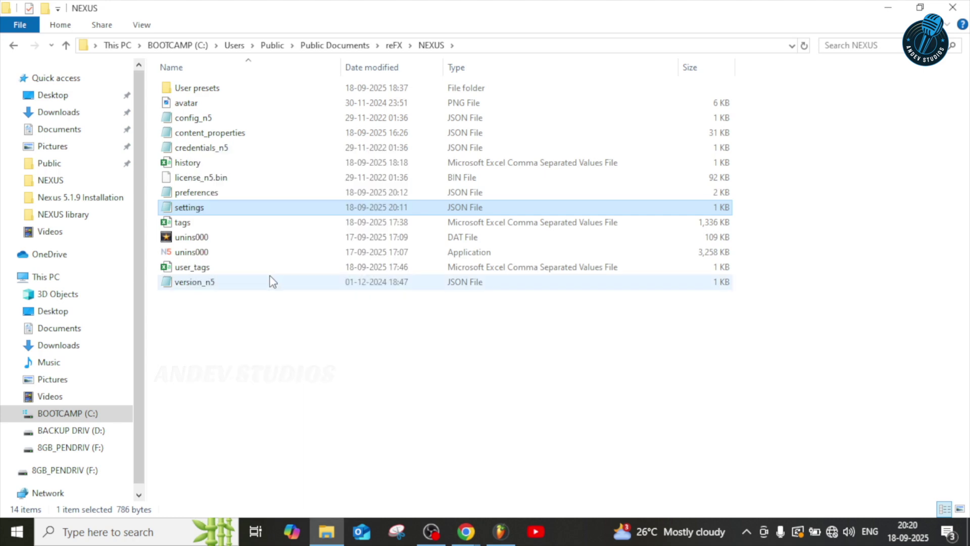
click(404, 265)
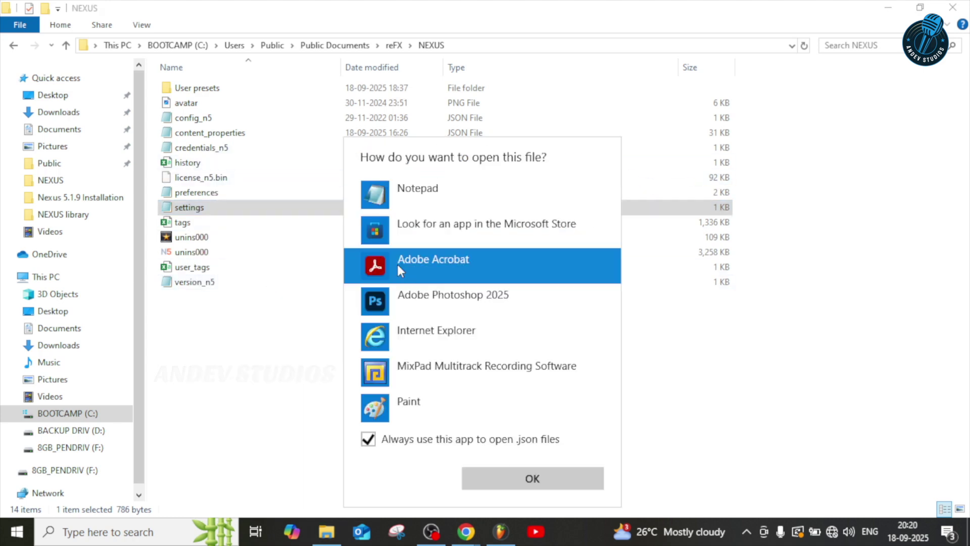
click(426, 191)
click(533, 479)
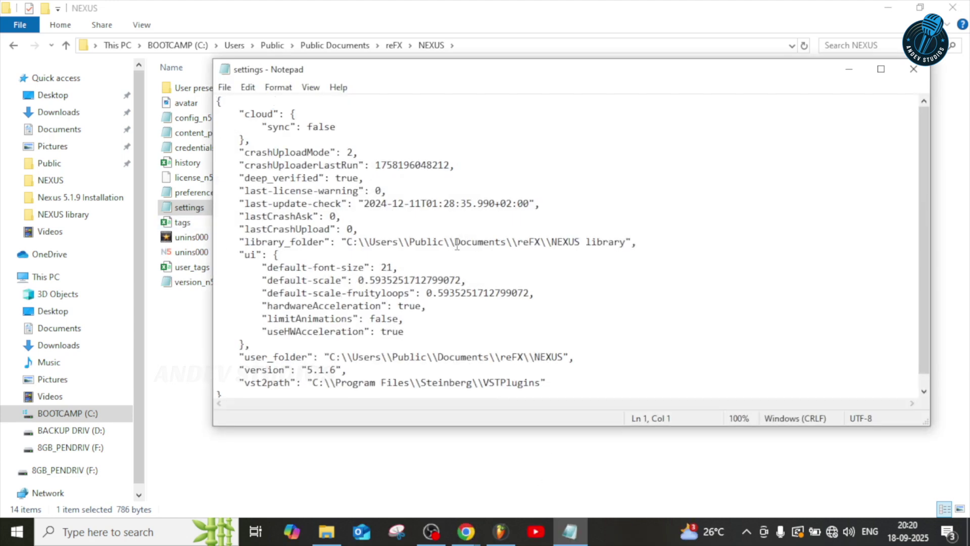
Replace the library_folder path in the settings file with the copied pen drive path, using a double backslash: F:\\Nexus 3.
drag(239, 241, 636, 242)
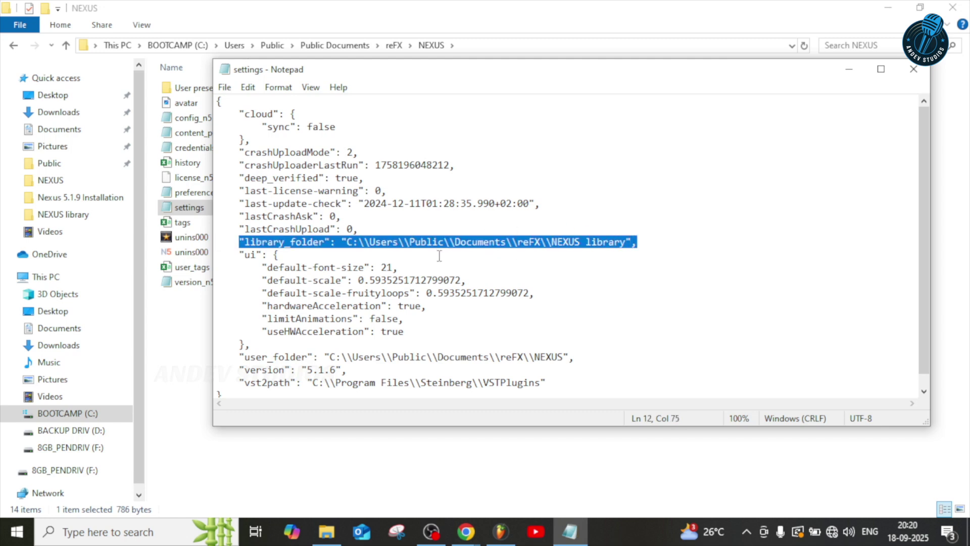
click(620, 242)
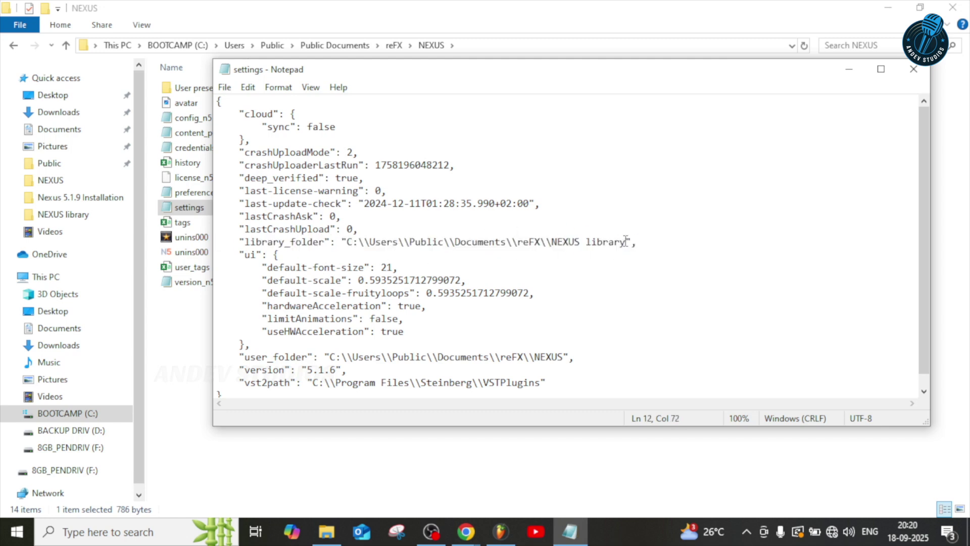
drag(625, 241, 521, 240)
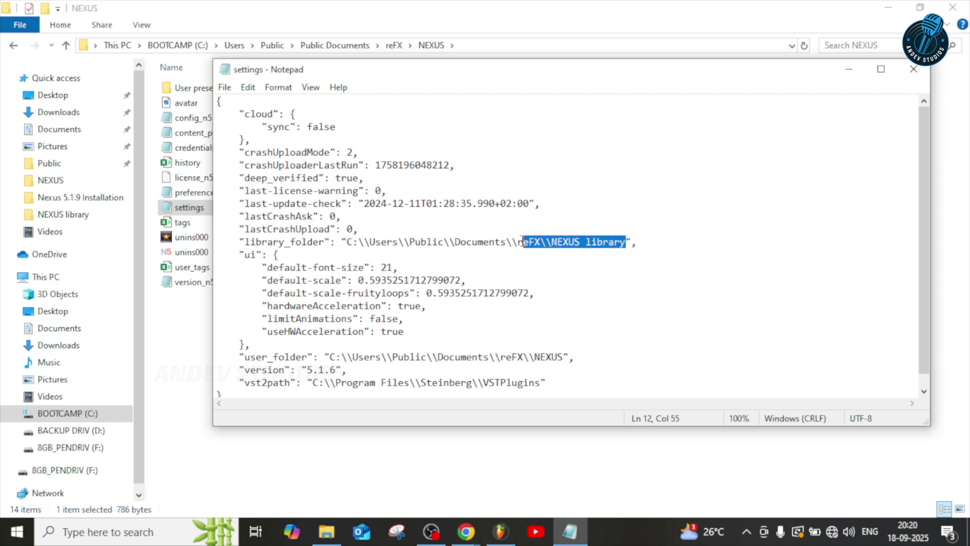
click(627, 241)
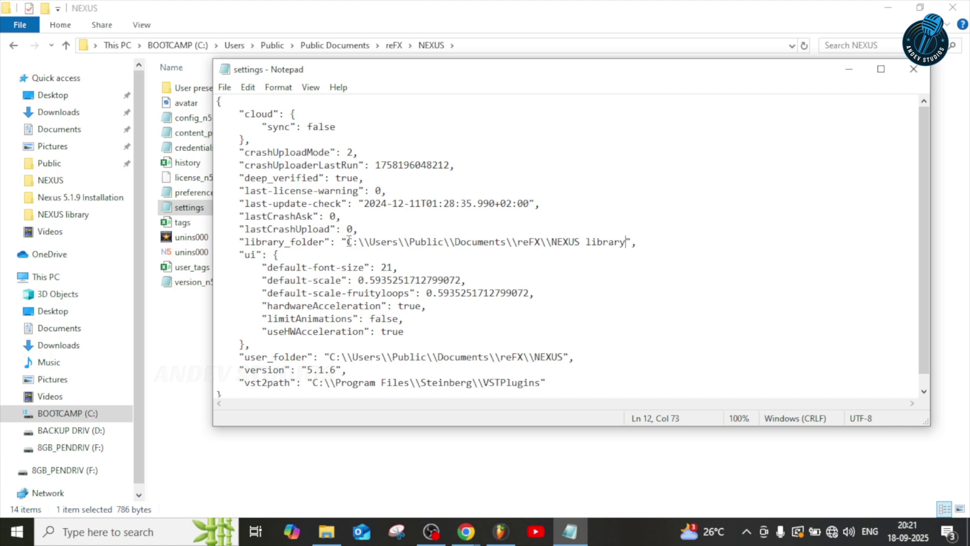
drag(348, 242, 628, 243)
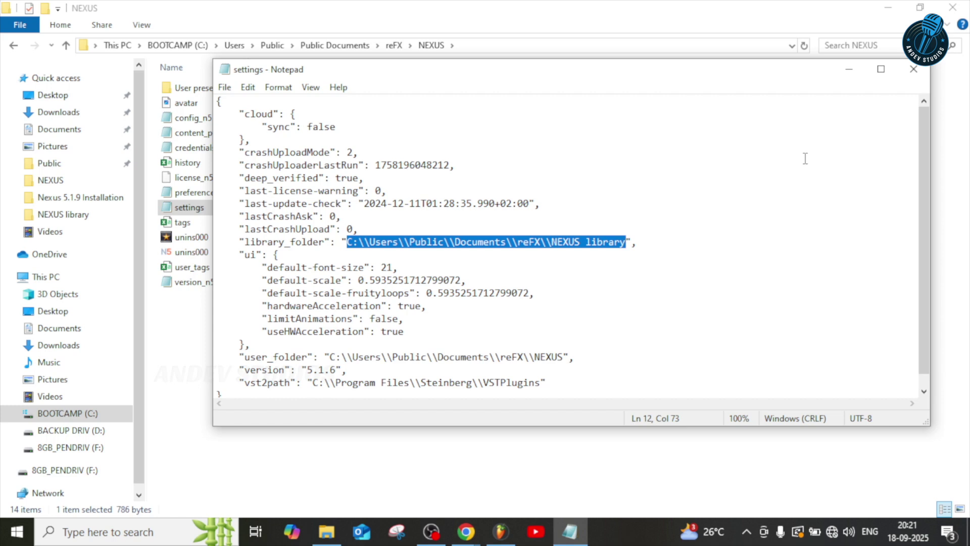
key(ctrl+v)
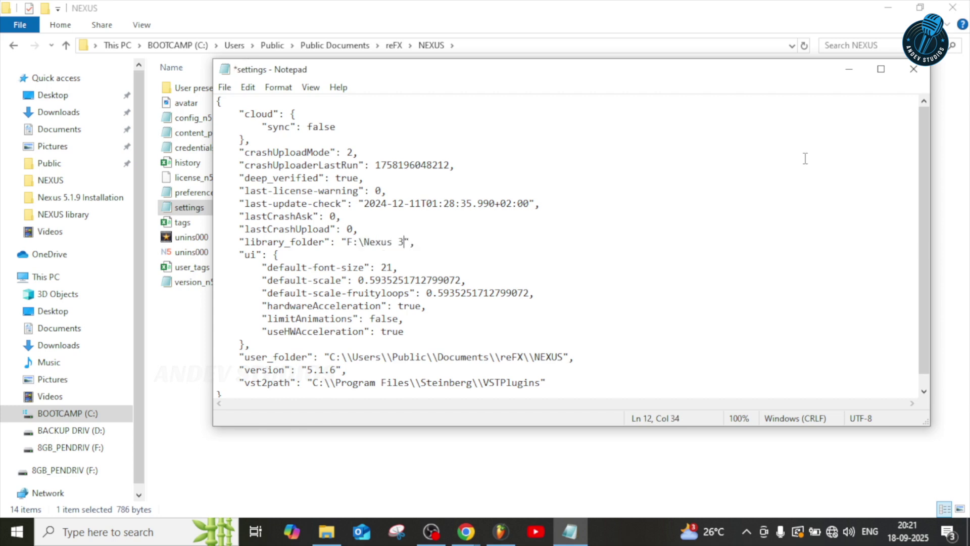
click(362, 242)
text(\)
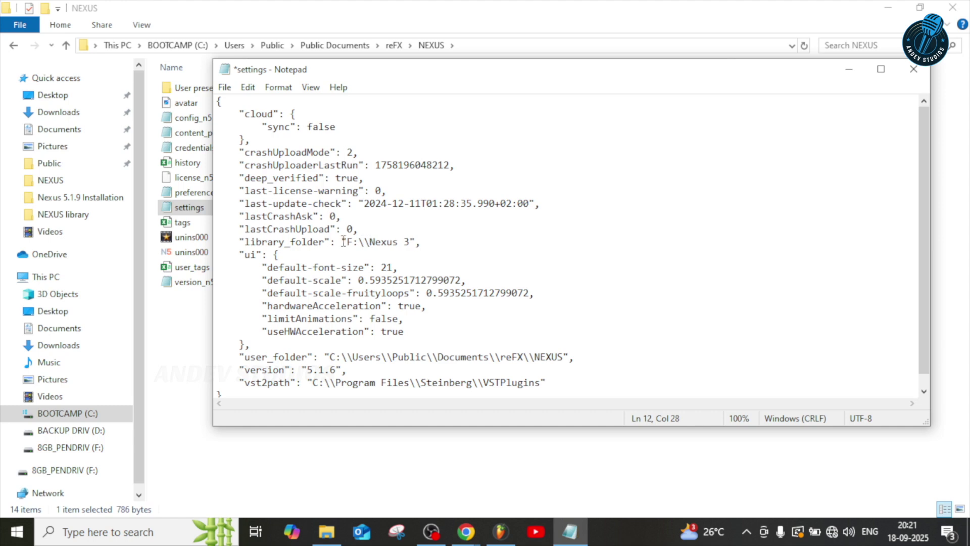
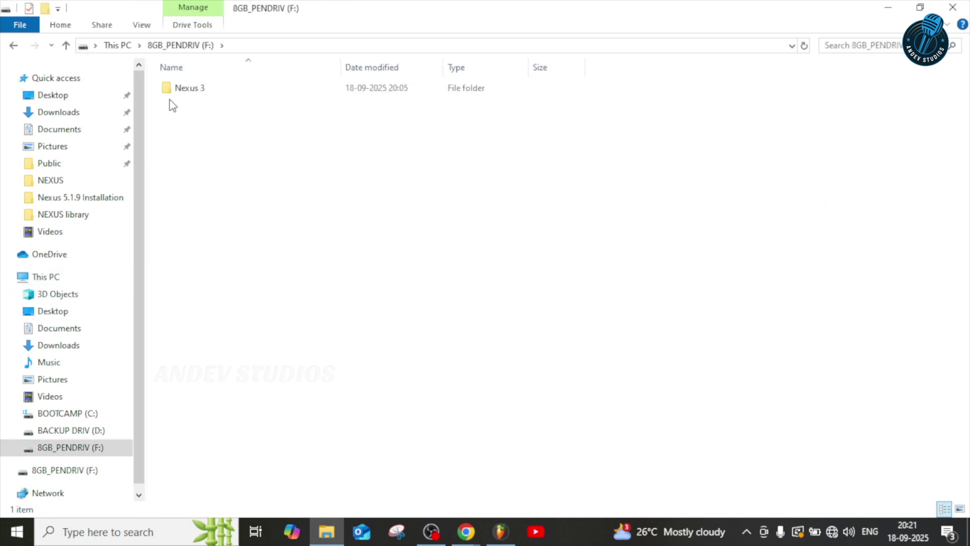
Run the update_nexus_library_location application from the Nexus 3 folder on the 8GB_PENDRIV (F:) drive.
double_click(188, 90)
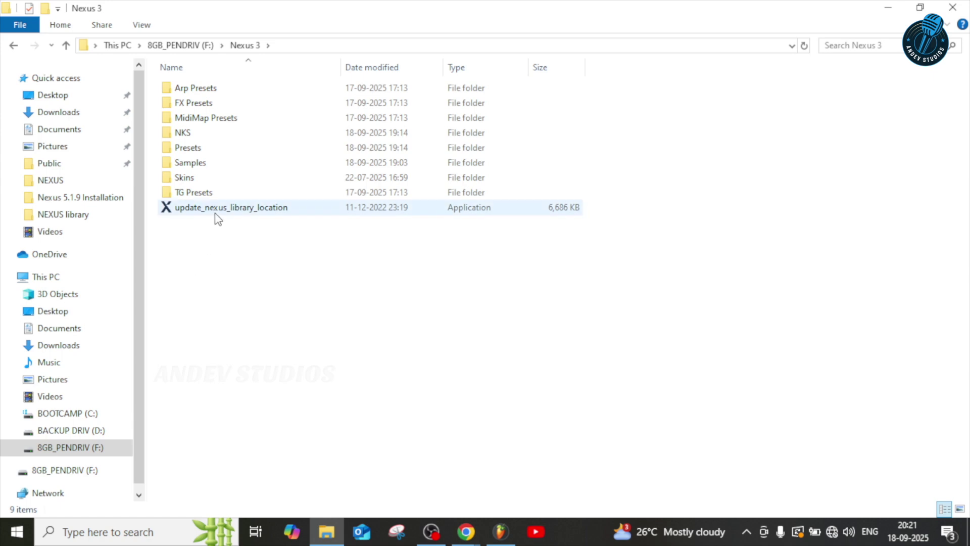
click(231, 209)
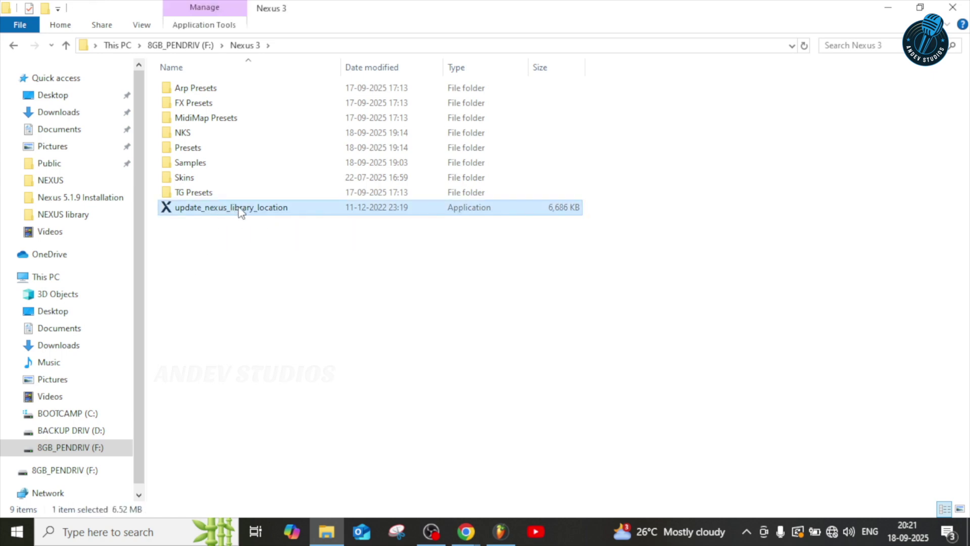
double_click(232, 209)
Close the open window and refresh the desktop.
key(alt+F4)
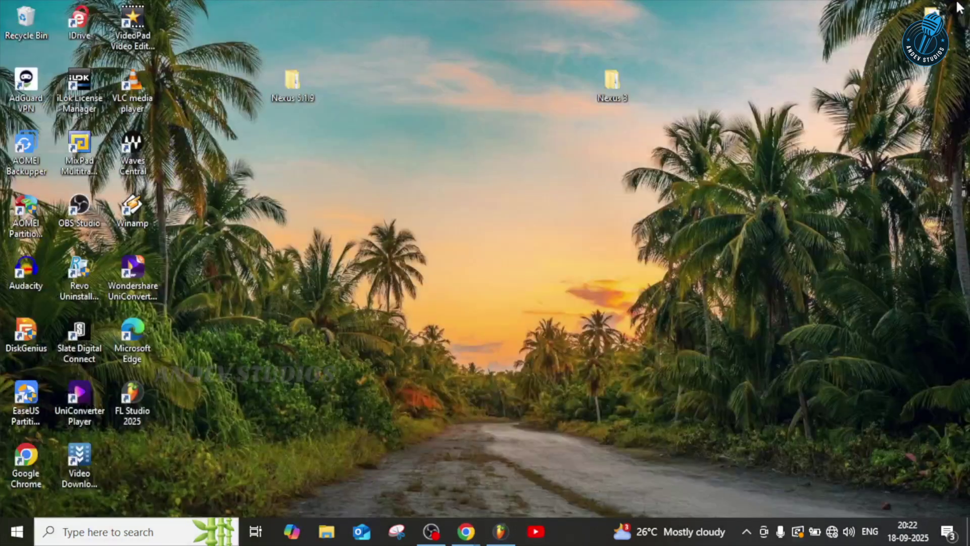
right_click(367, 190)
click(404, 233)
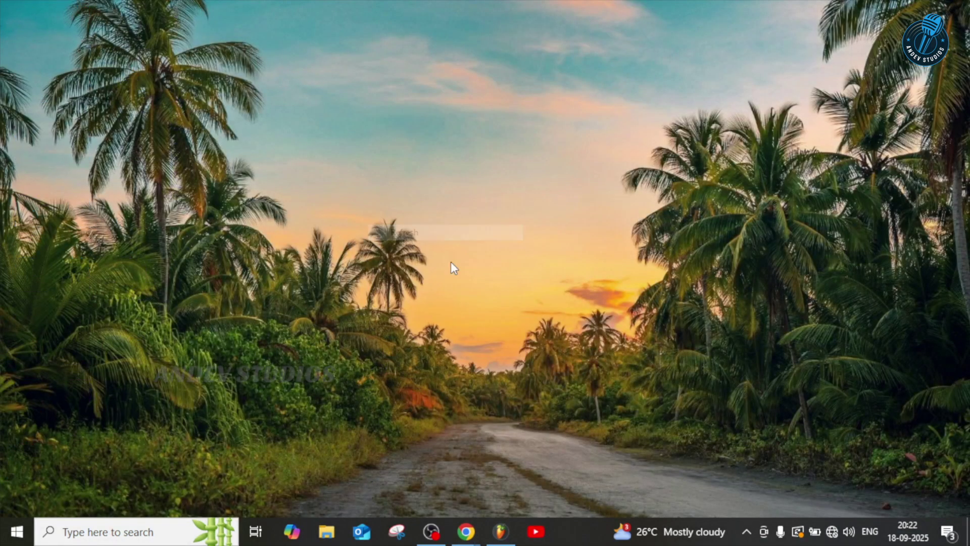
Switch to FL Studio and refresh the plugin list with a fast scan of the plugin database.
click(500, 531)
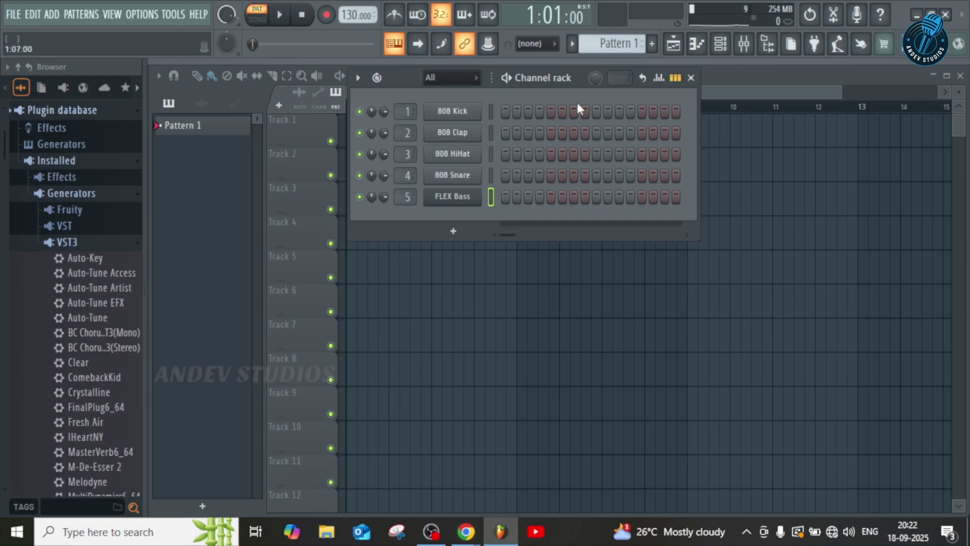
right_click(75, 110)
click(108, 183)
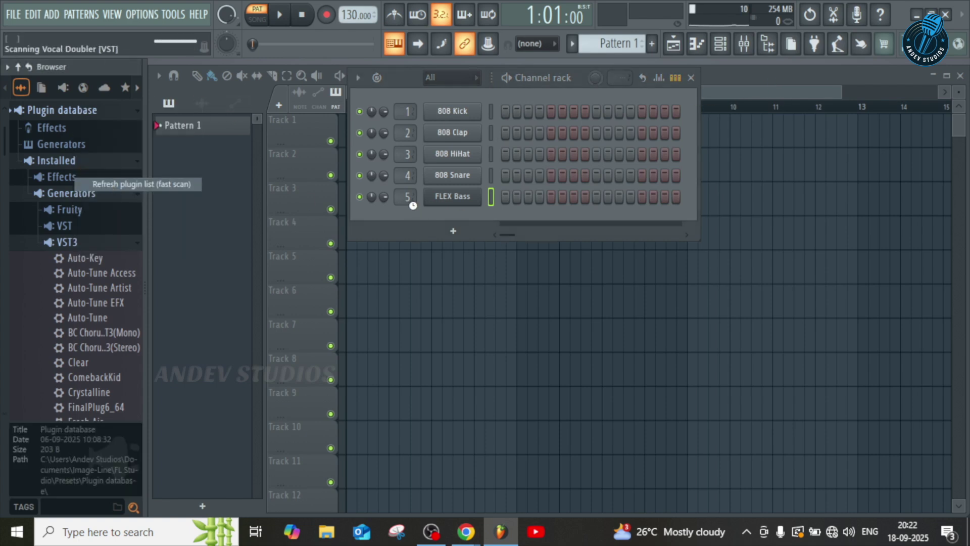
click(644, 407)
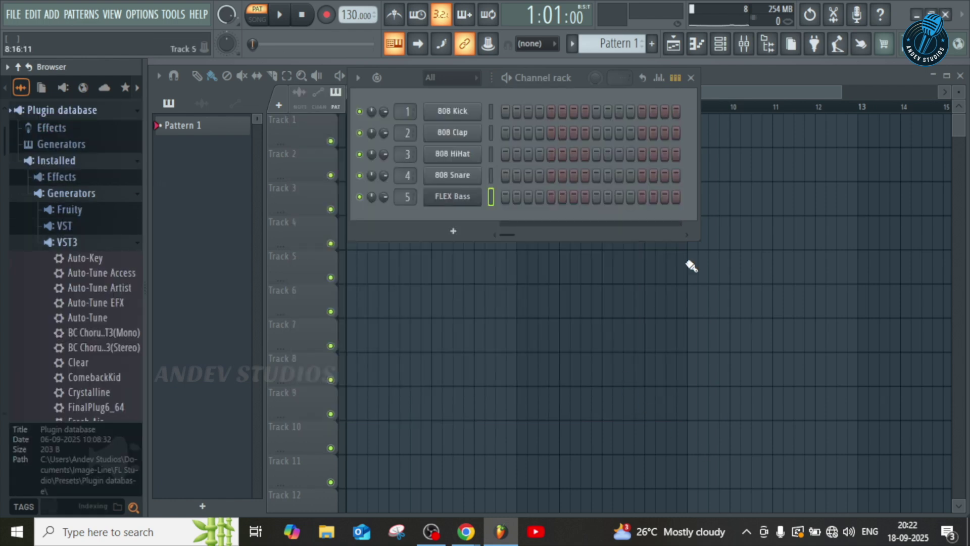
Add a Nexus channel to the channel rack and move its plugin window up so the whole interface fits on screen.
click(459, 234)
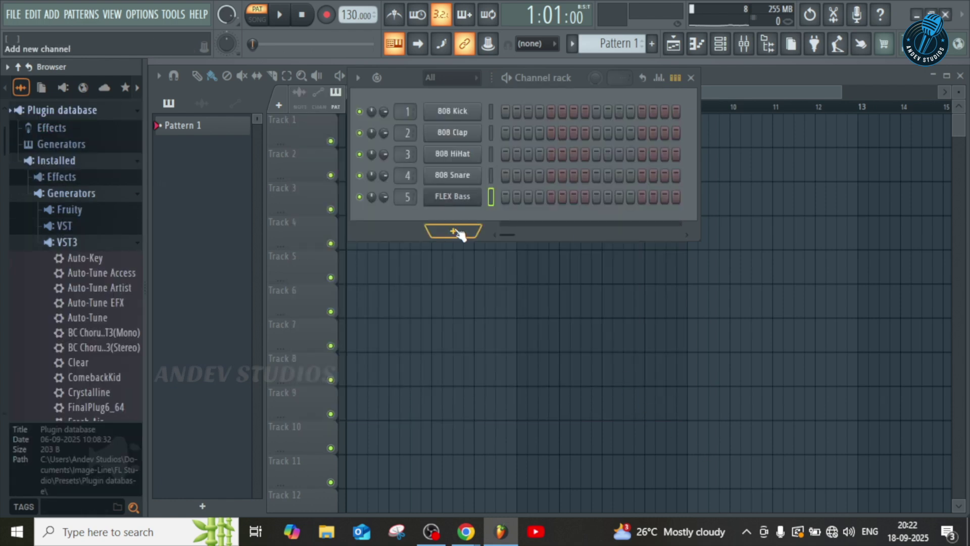
click(437, 271)
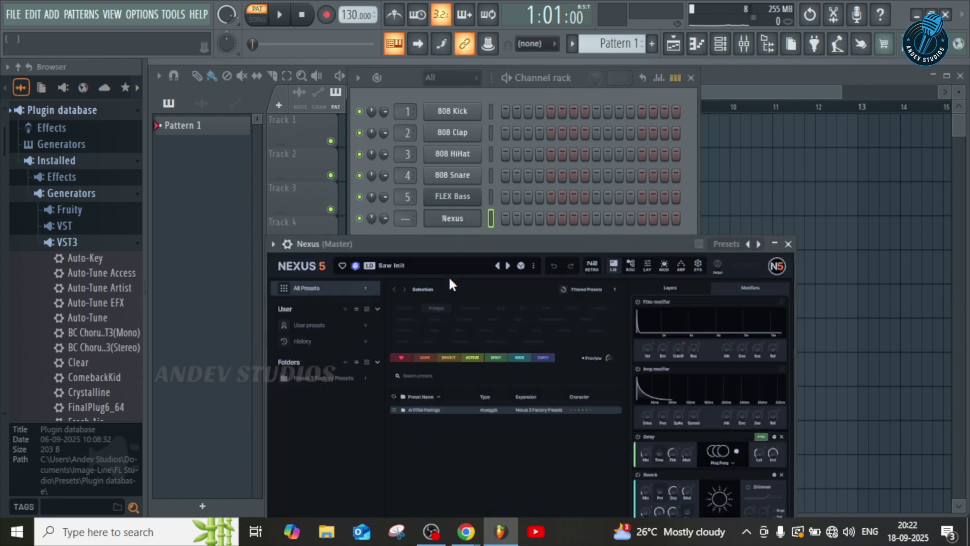
drag(541, 239, 552, 82)
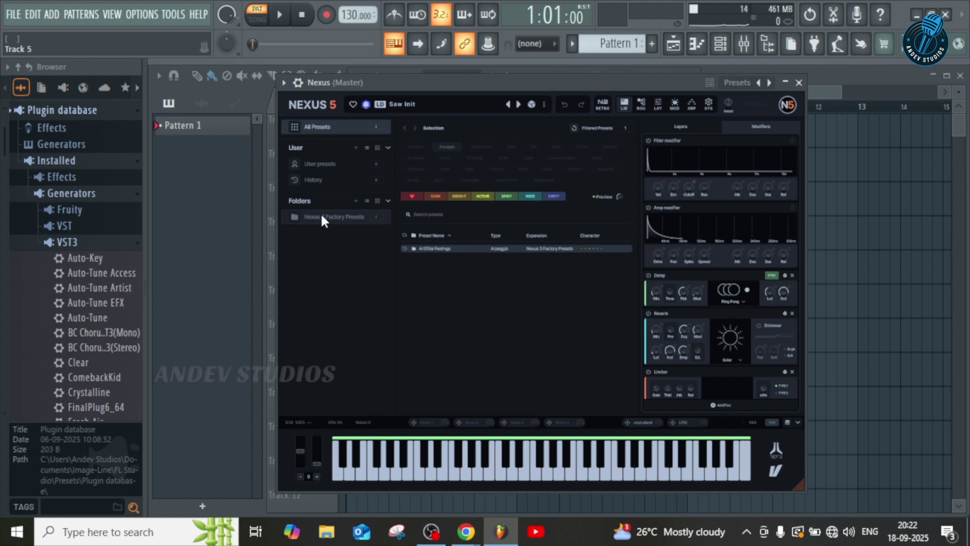
Select the Nexus 3 Factory Presets folder in Nexus and show its Artifitial Feelings preset in Explorer.
click(350, 218)
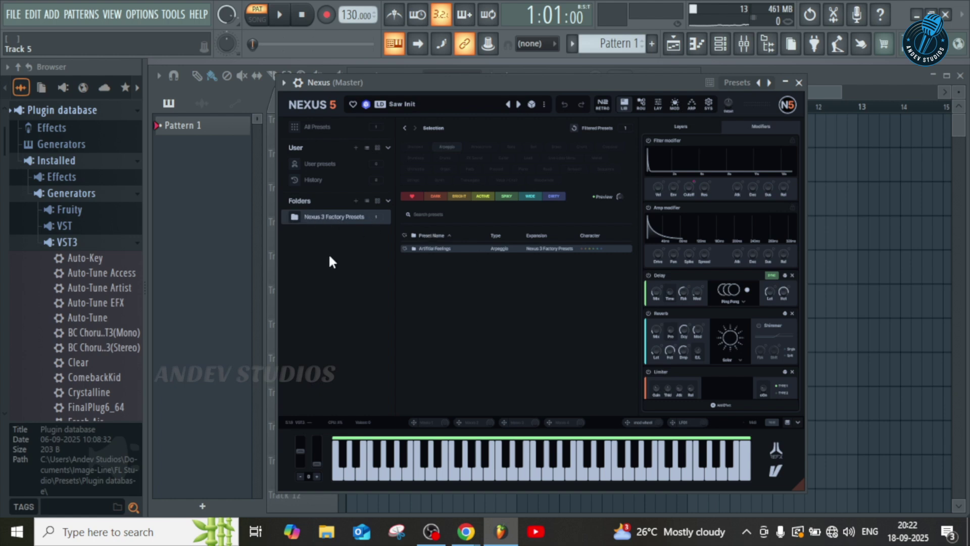
click(438, 249)
right_click(437, 250)
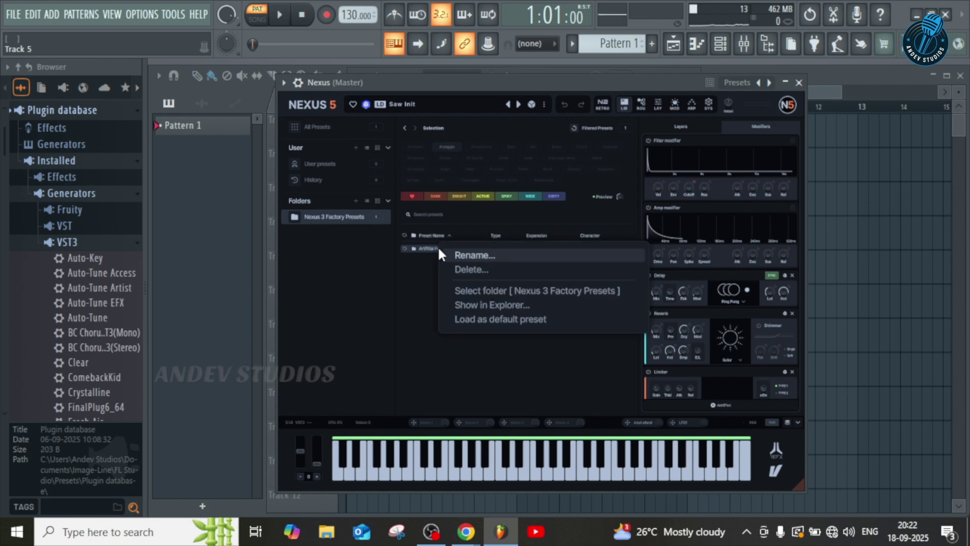
click(513, 303)
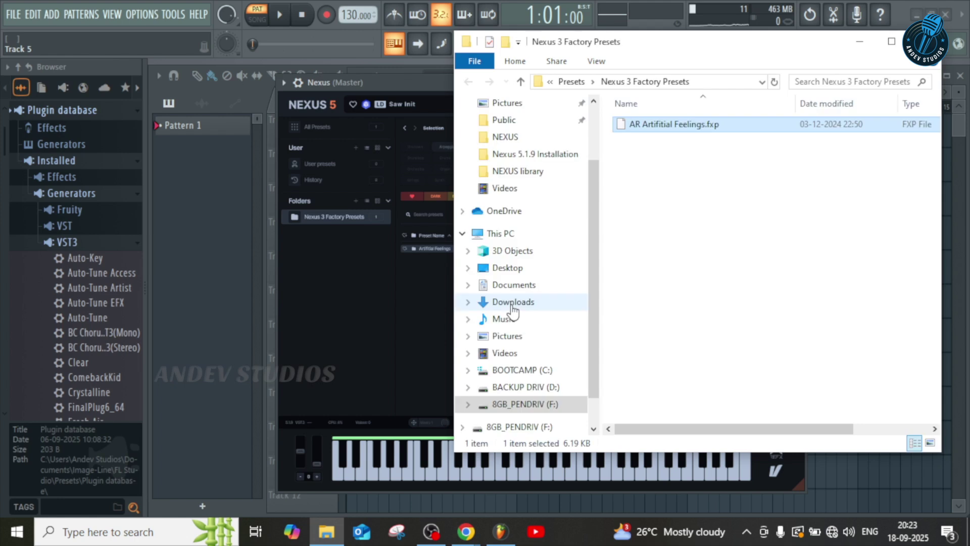
Check the preset folder's full path and the 8GB_PENDRIV (F:) drive under This PC, and close the Explorer window.
drag(825, 36, 677, 41)
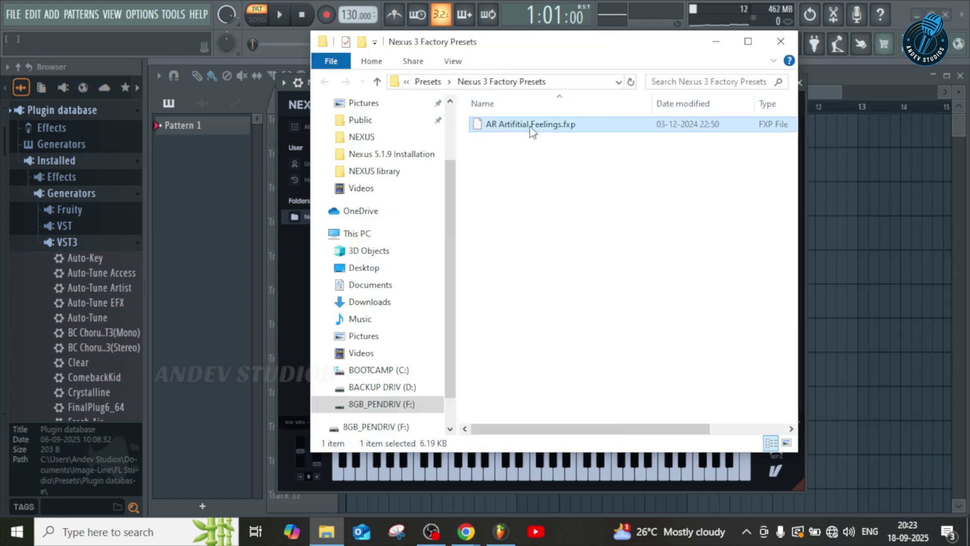
click(563, 81)
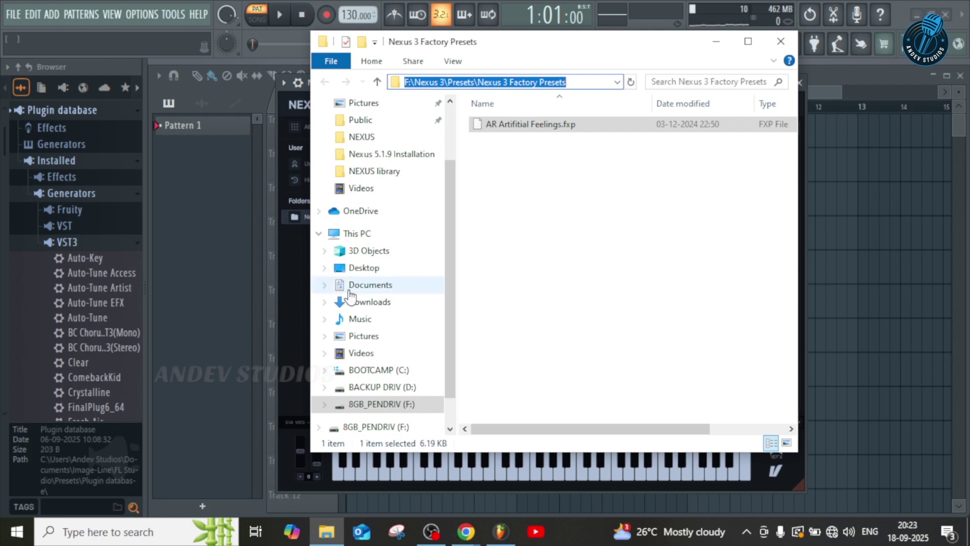
click(356, 233)
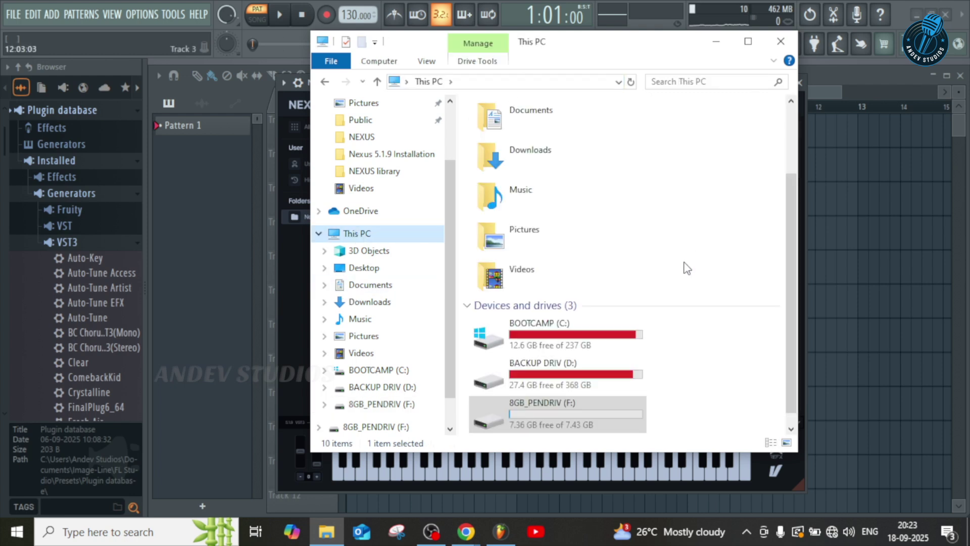
click(518, 426)
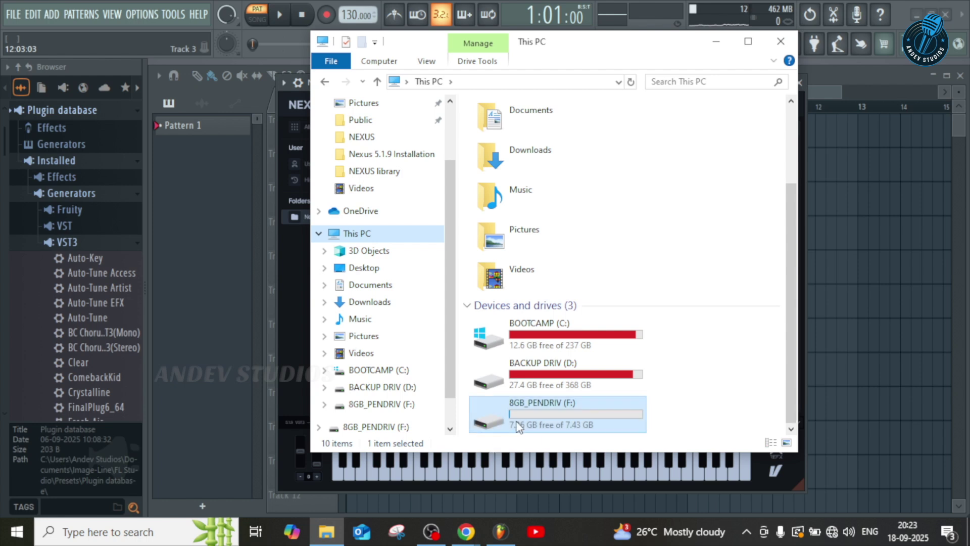
click(781, 42)
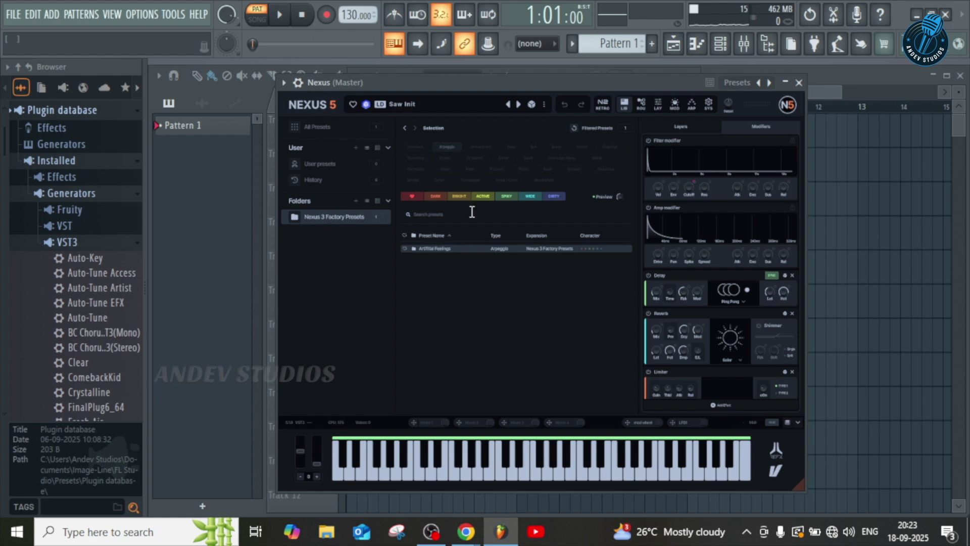
Switch Nexus to its retro view, try two black skins from the skin browser, and apply the Default skin.
click(446, 248)
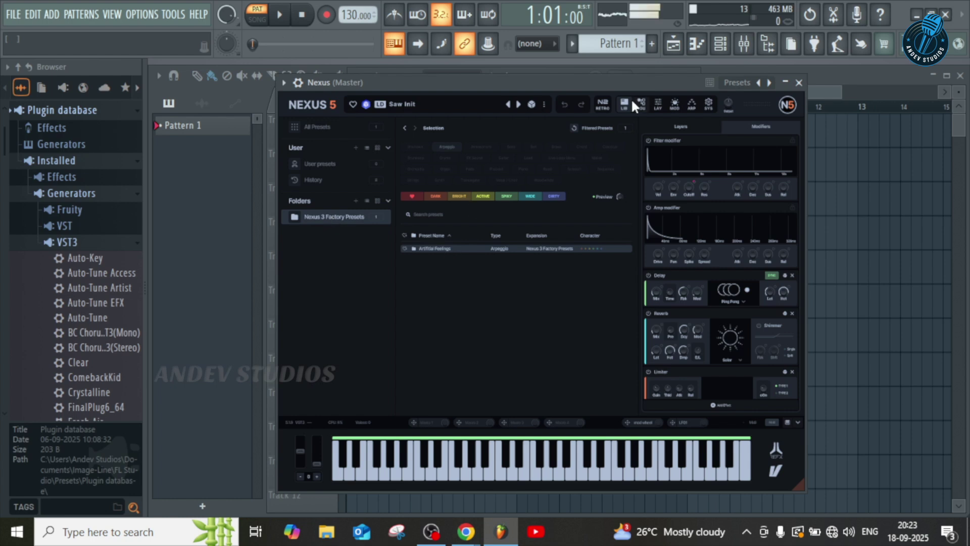
click(603, 105)
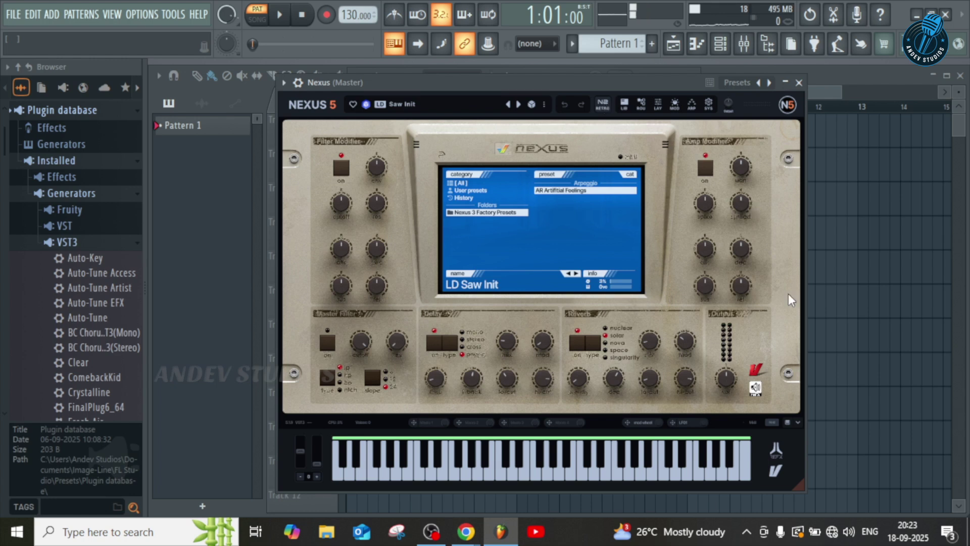
click(787, 104)
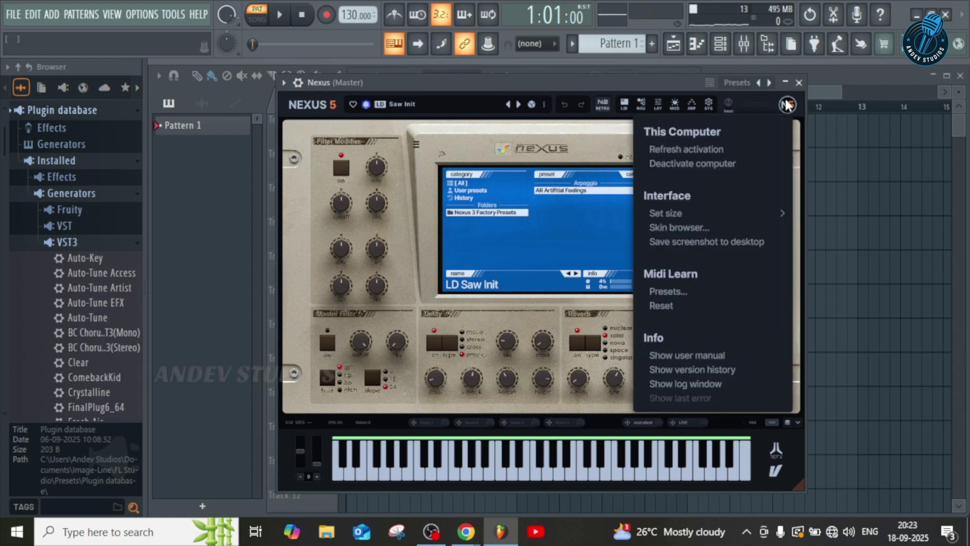
click(687, 230)
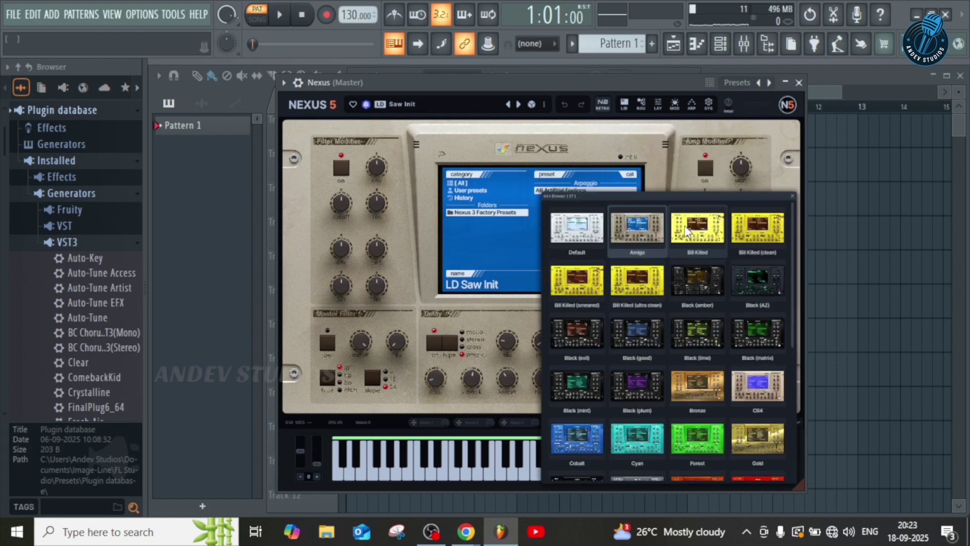
click(684, 270)
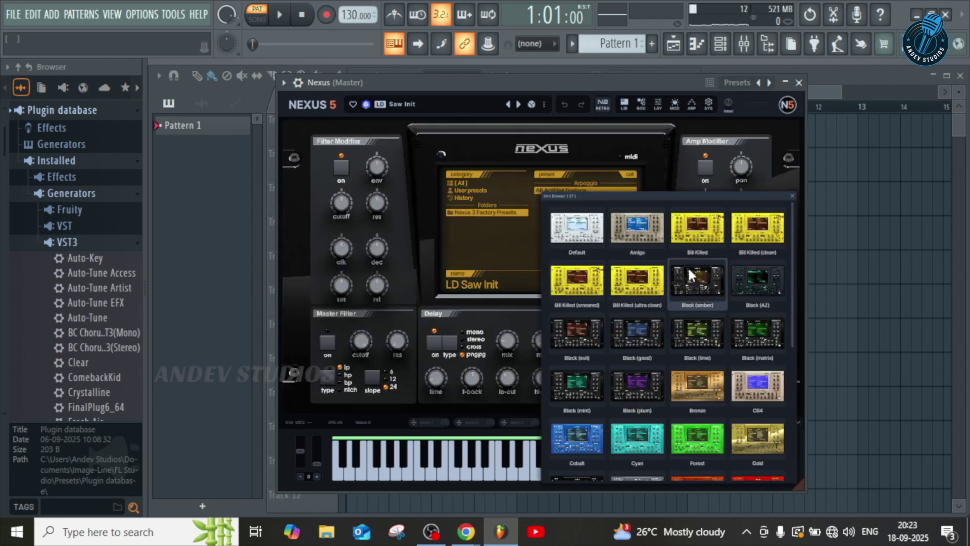
click(761, 280)
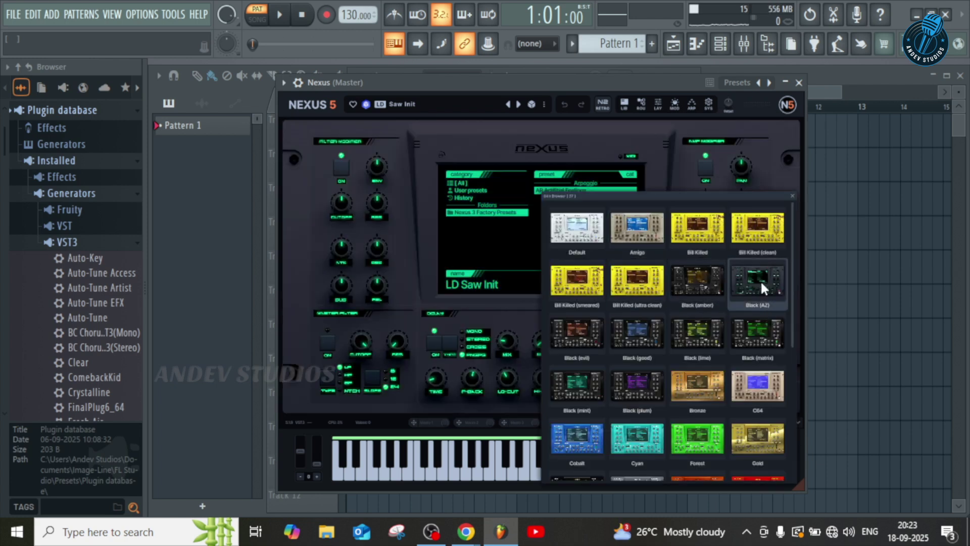
click(563, 233)
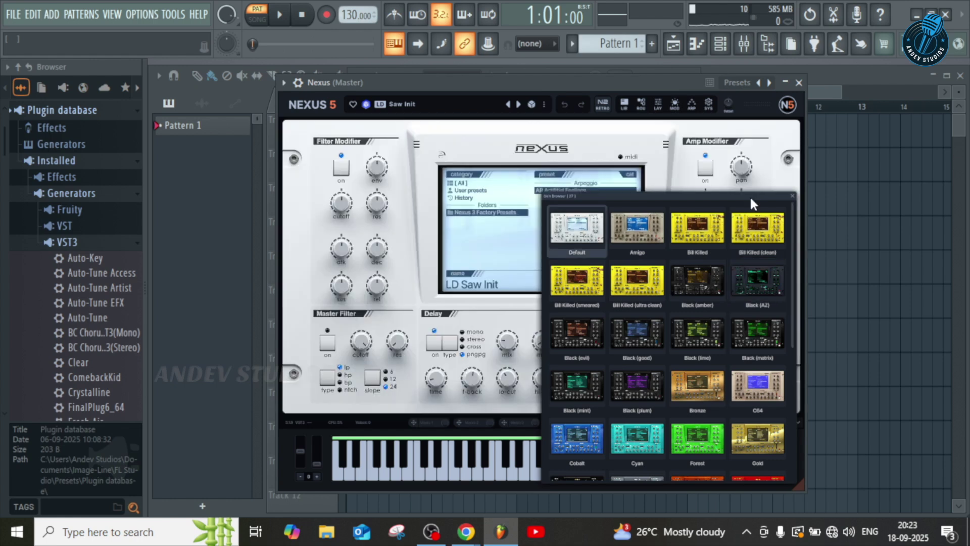
click(791, 196)
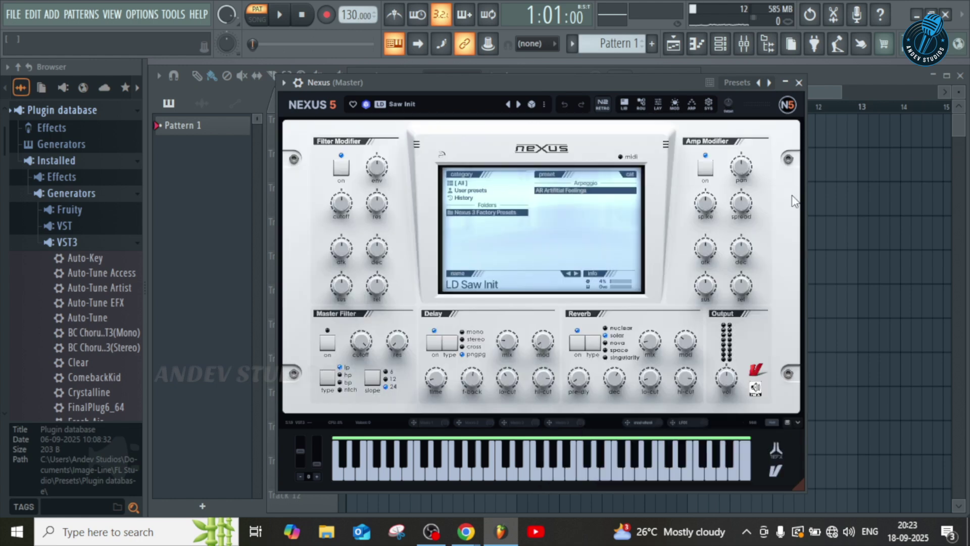
Return Nexus to its library view, select the Artifitial Feelings preset, and close the plugin window.
click(622, 101)
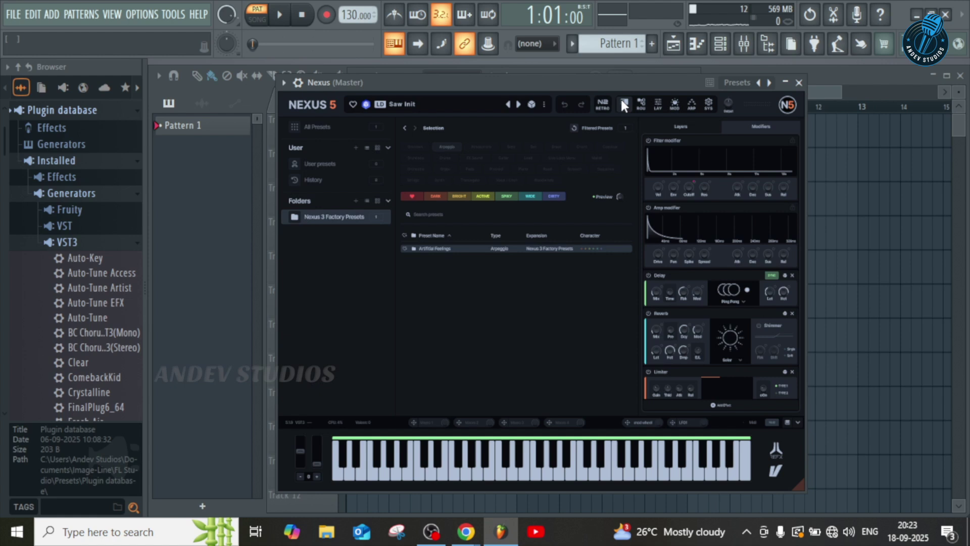
click(433, 248)
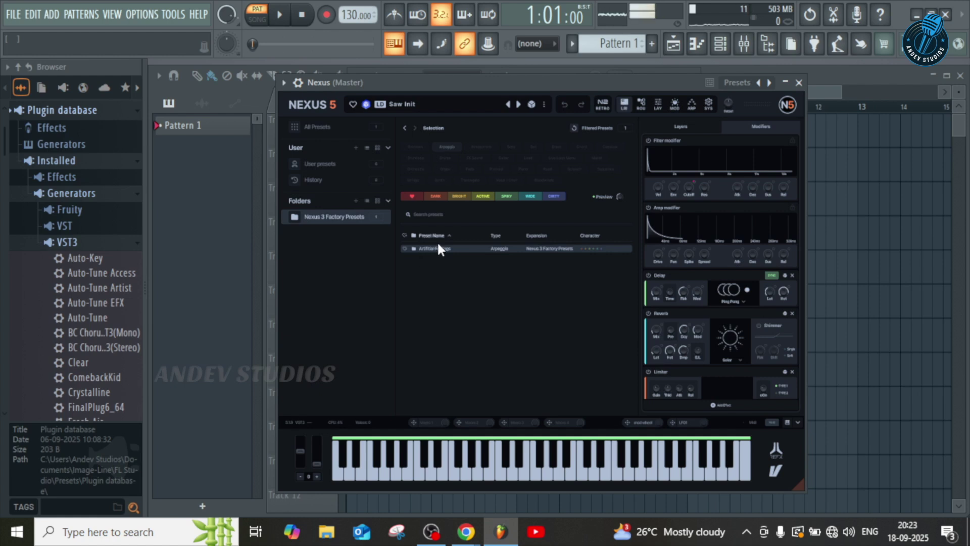
click(800, 84)
Show the channel rack and delete the Nexus channel from it.
key(F6)
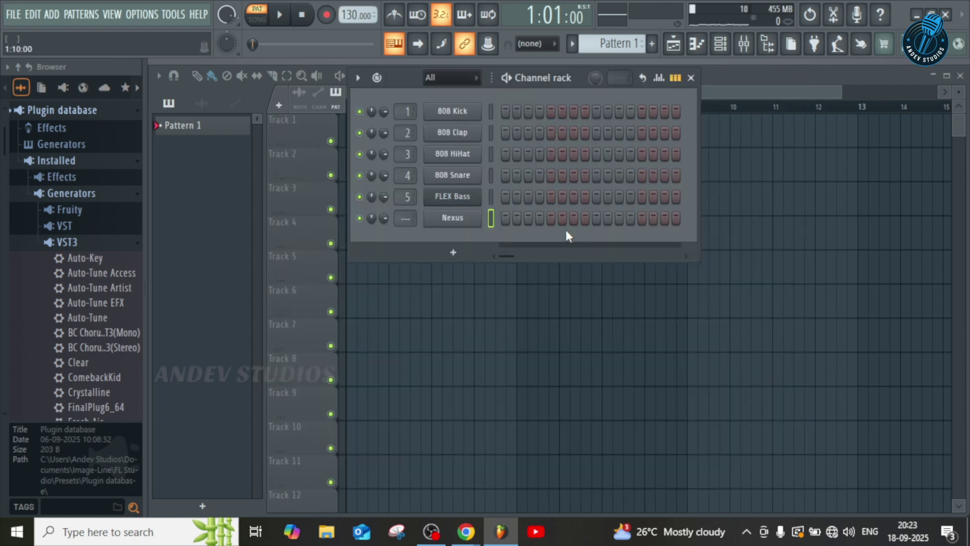
right_click(463, 224)
click(517, 394)
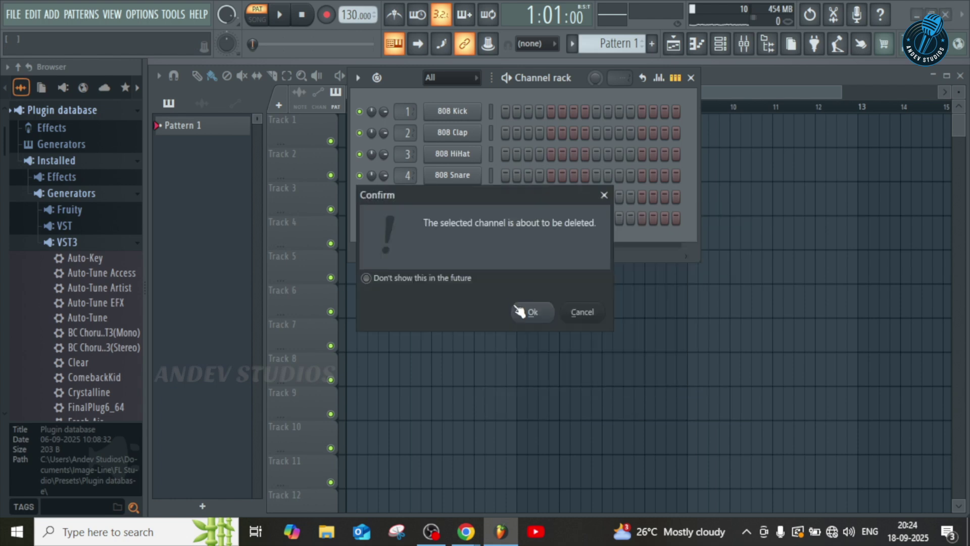
click(518, 311)
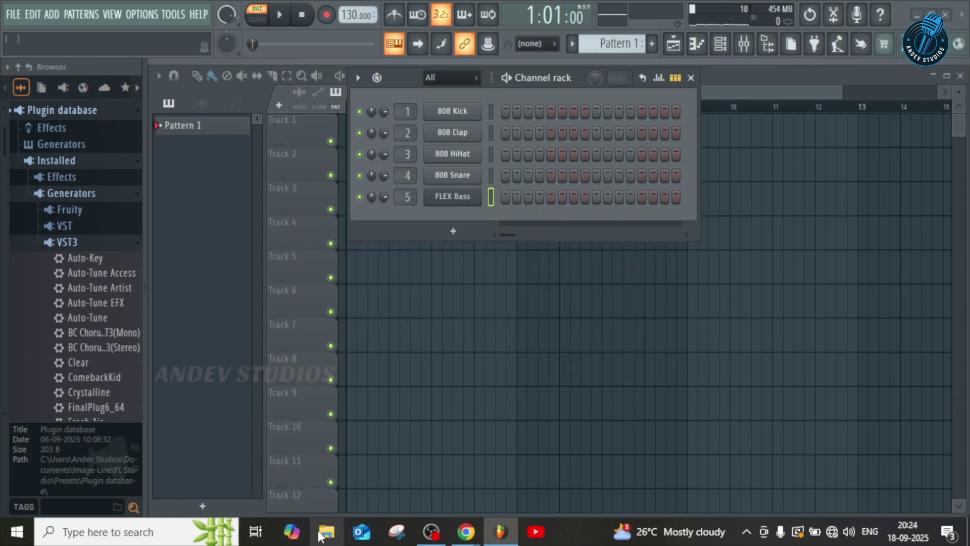
Check the drives under This PC in File Explorer, safely eject the 8GB_PENDRIV (F:) Cruzer Blade drive, and close the Explorer window.
click(324, 533)
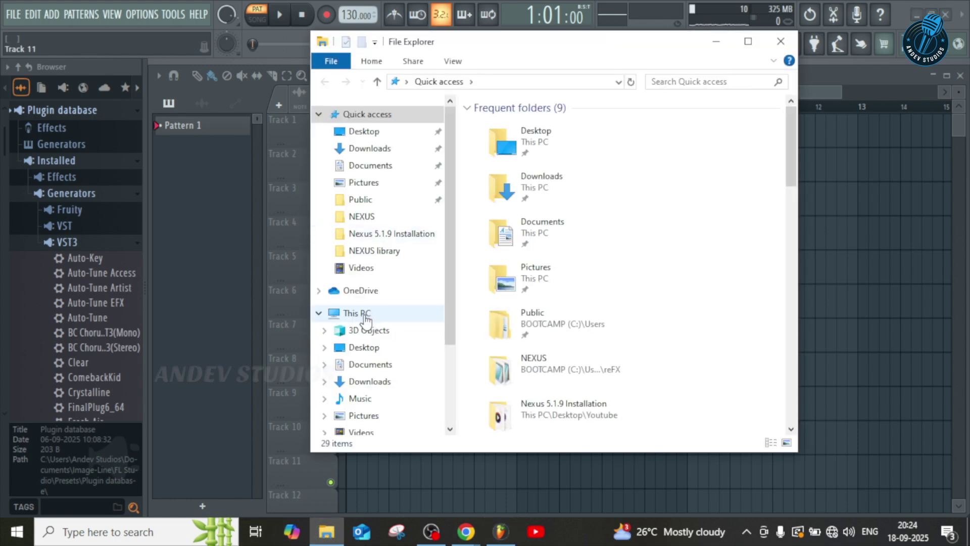
click(364, 315)
scroll(702, 273, down, 2)
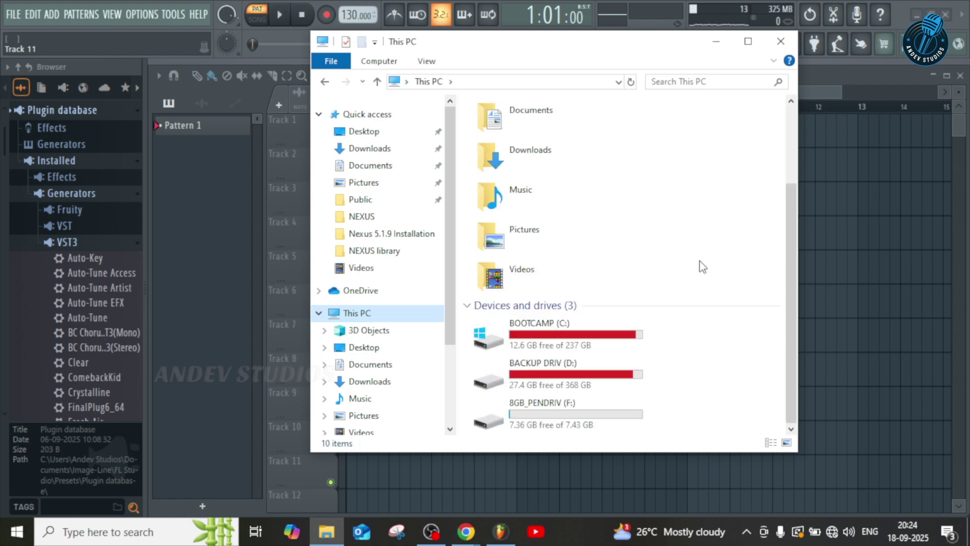
click(746, 531)
click(704, 447)
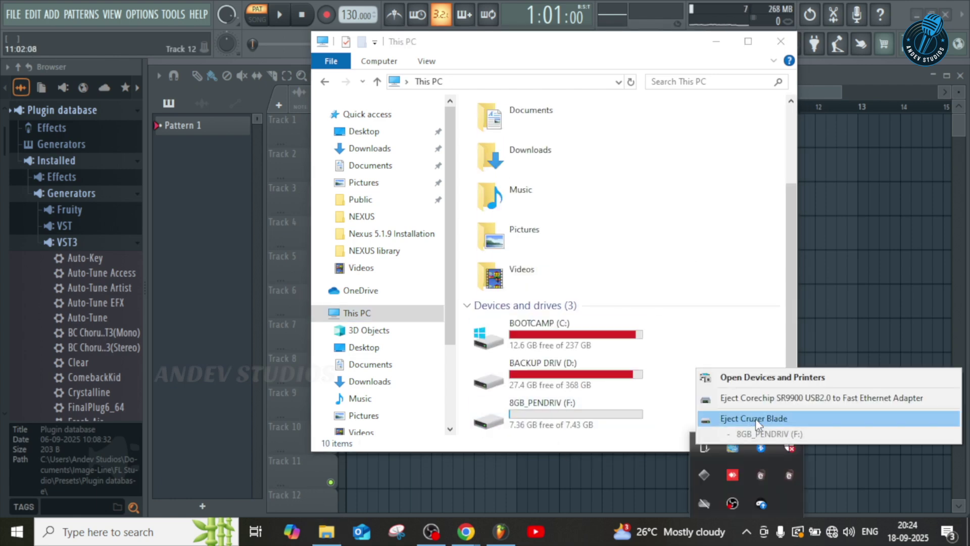
click(756, 418)
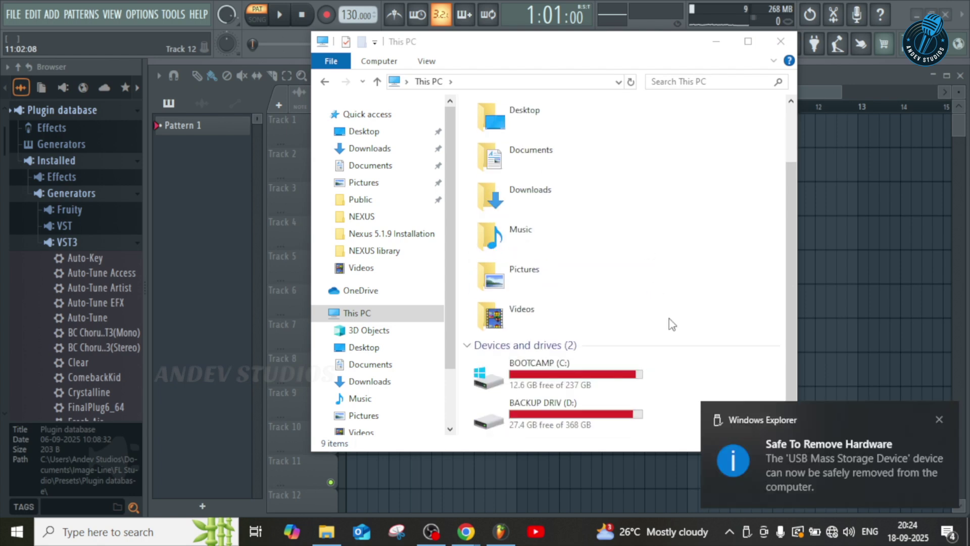
click(939, 419)
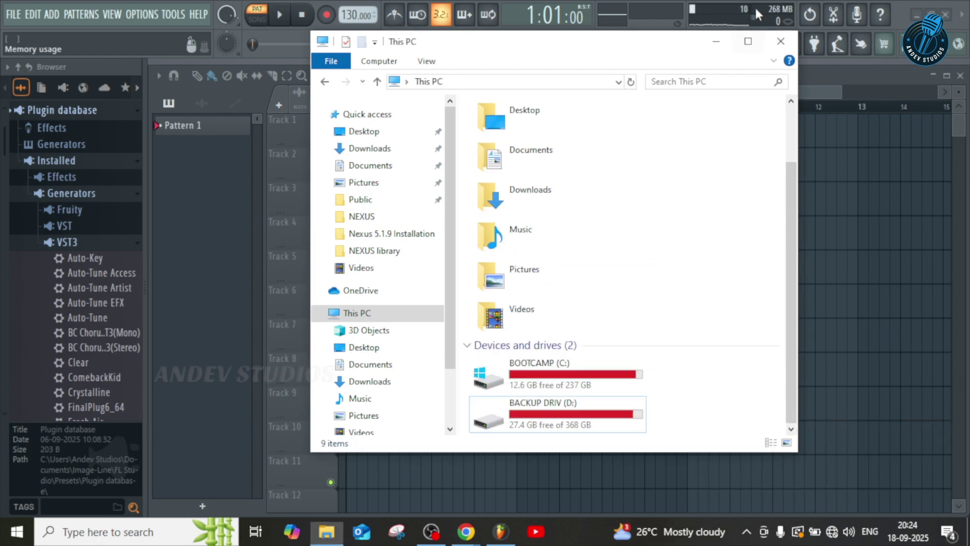
click(780, 41)
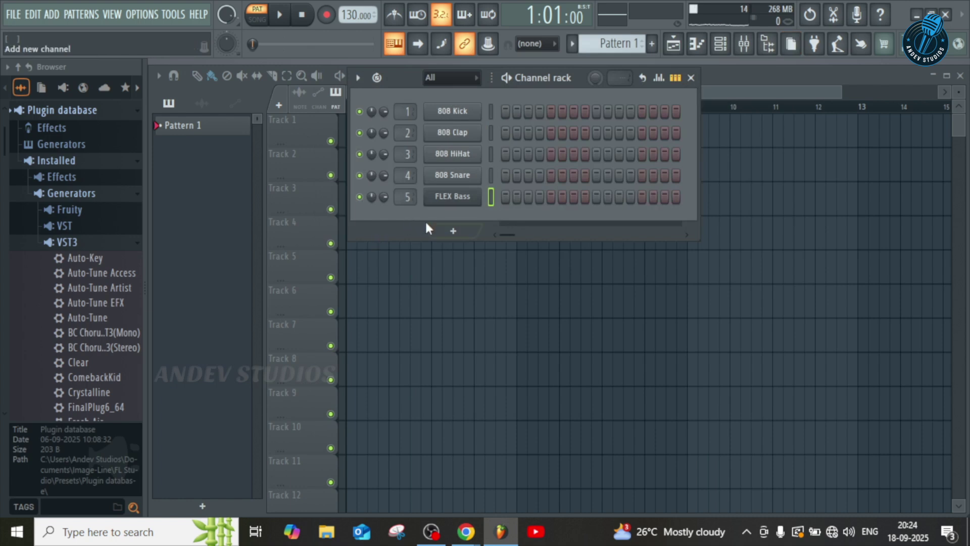
Refresh the plugin list with a fast scan of the plugin database.
right_click(70, 111)
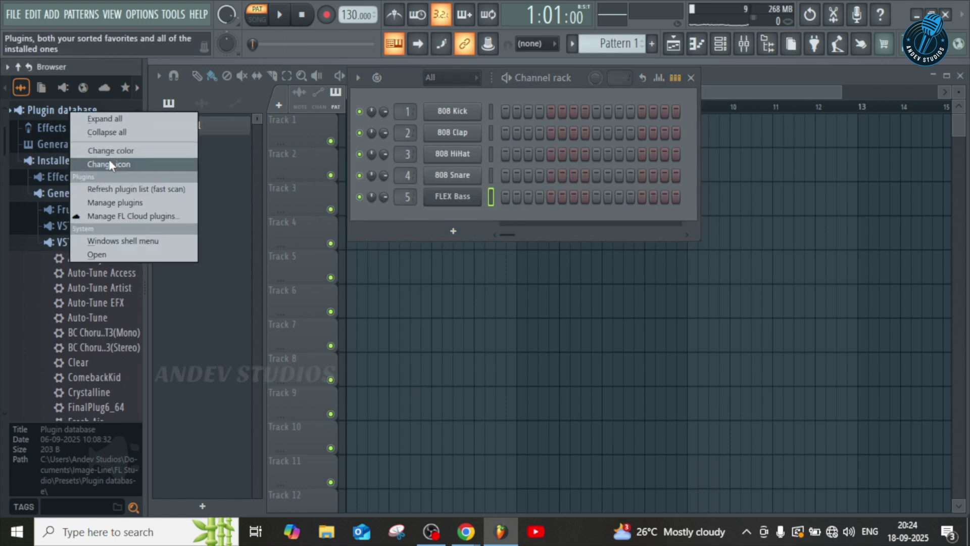
click(106, 188)
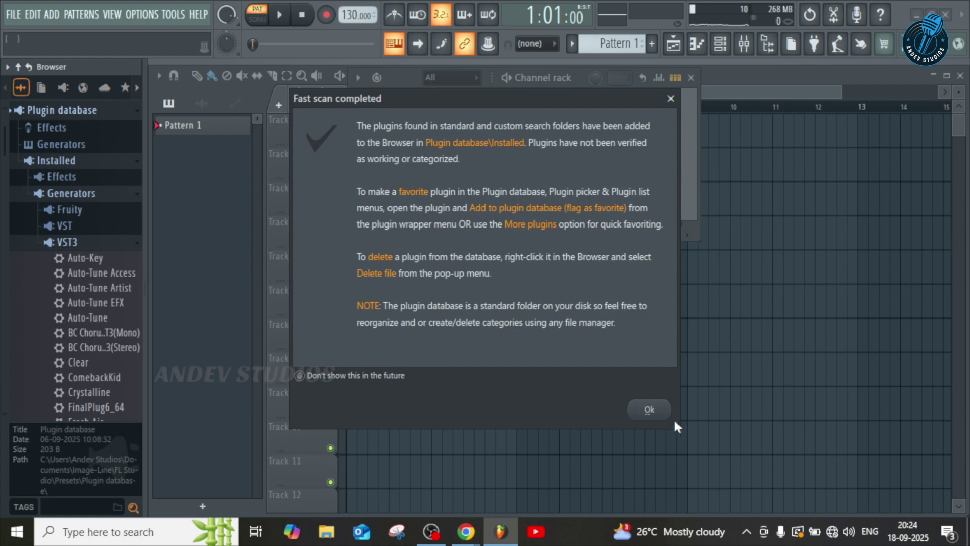
click(649, 409)
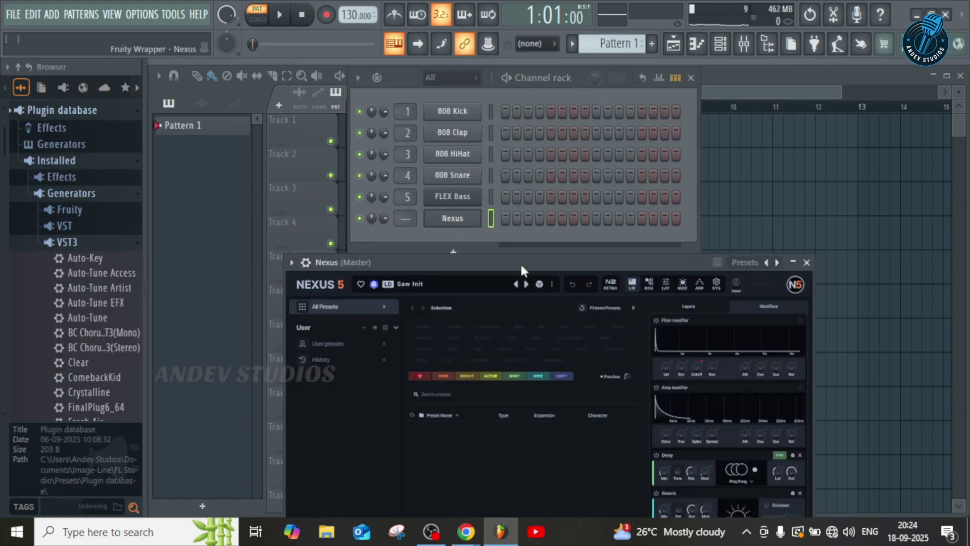
Add a Nexus channel and check its User presets and History lists in the library and retro views.
drag(527, 256, 531, 91)
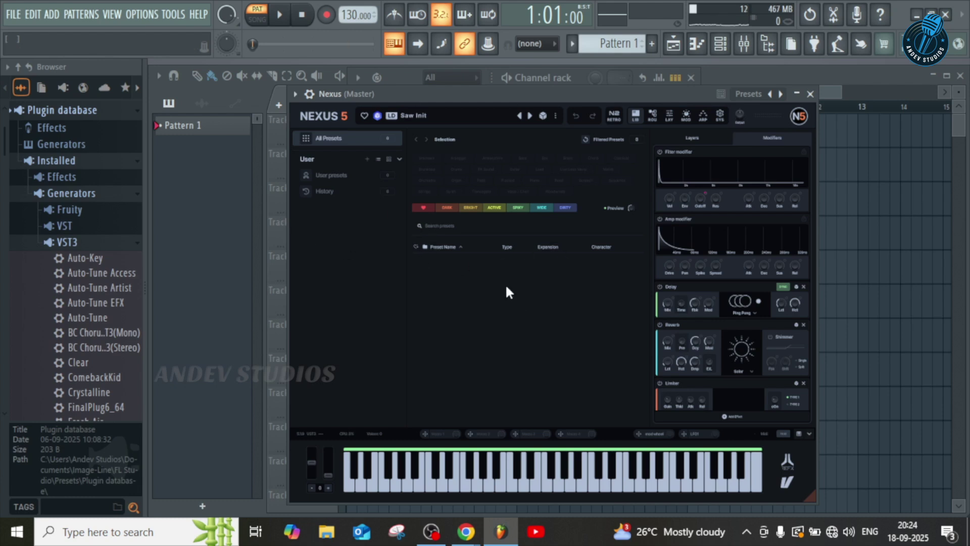
click(372, 194)
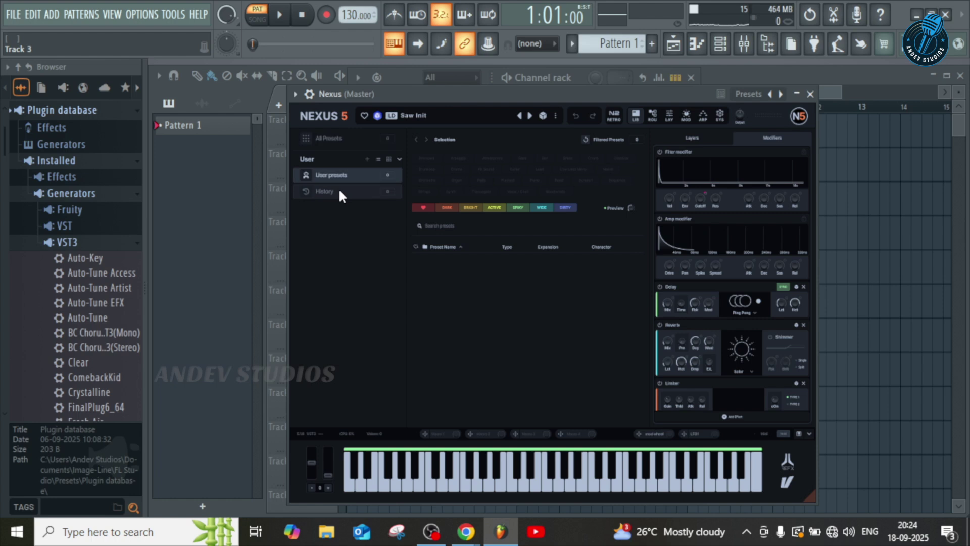
click(618, 114)
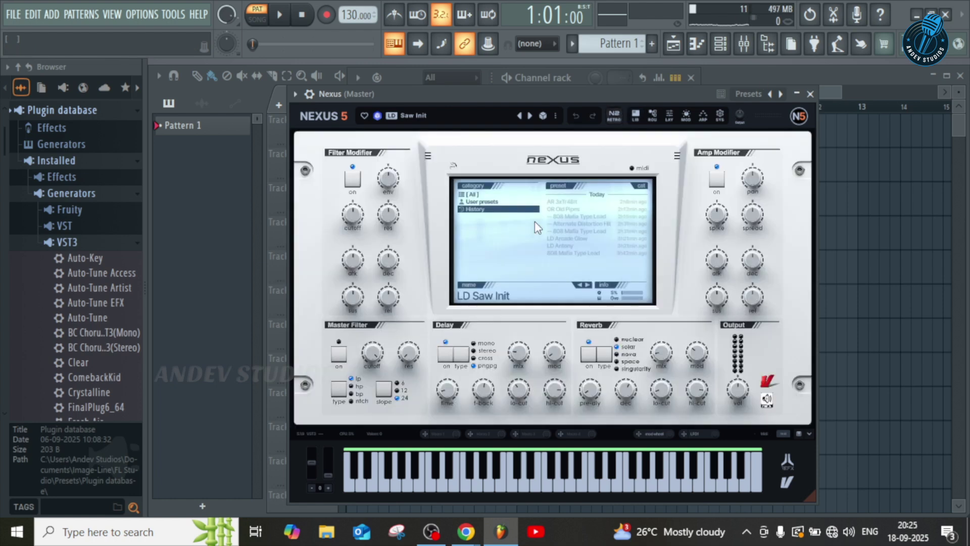
click(485, 194)
click(498, 209)
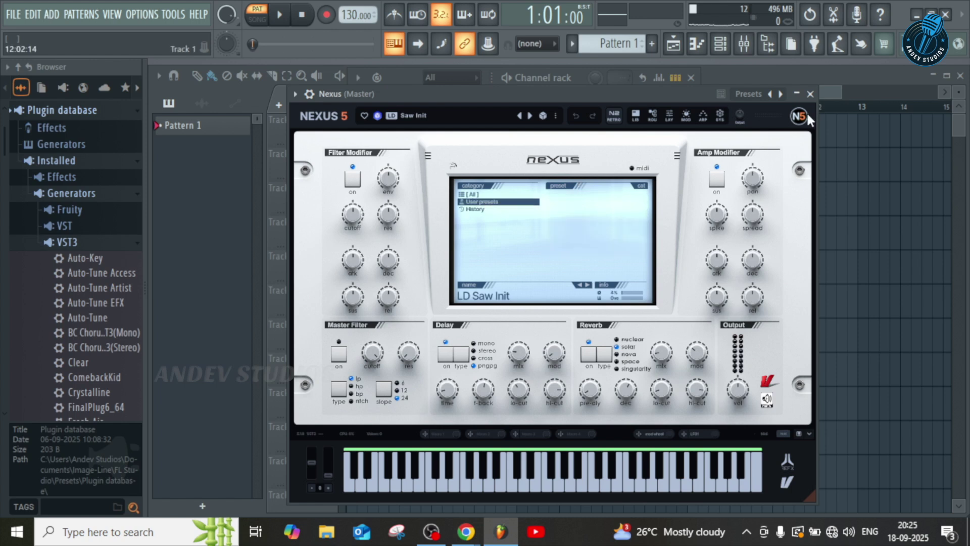
Close the Nexus plugin window and delete its channel from the channel rack.
click(811, 94)
right_click(450, 216)
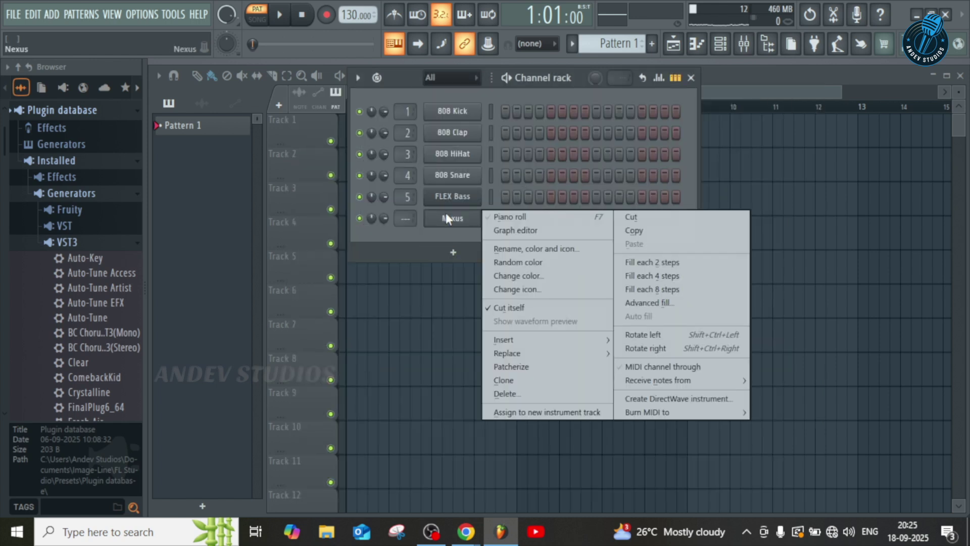
click(517, 393)
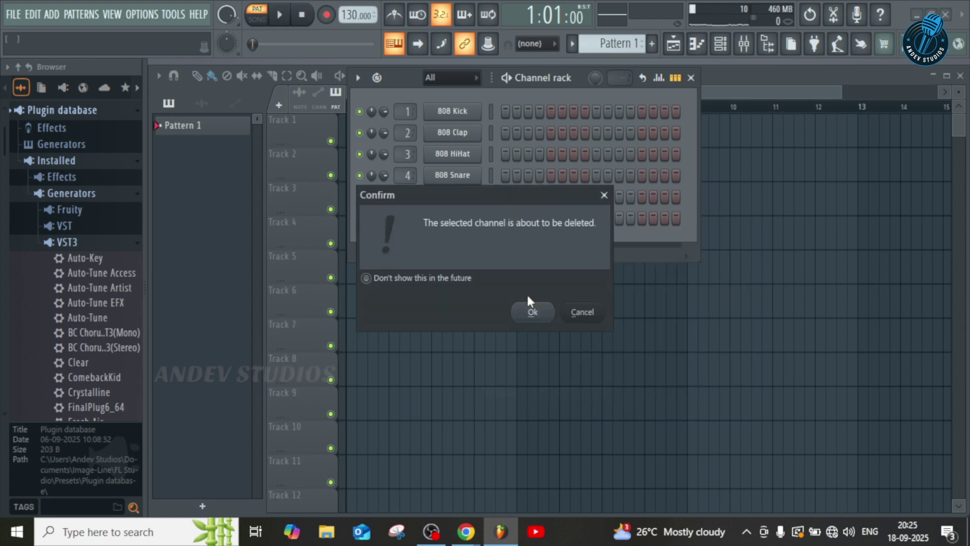
click(528, 309)
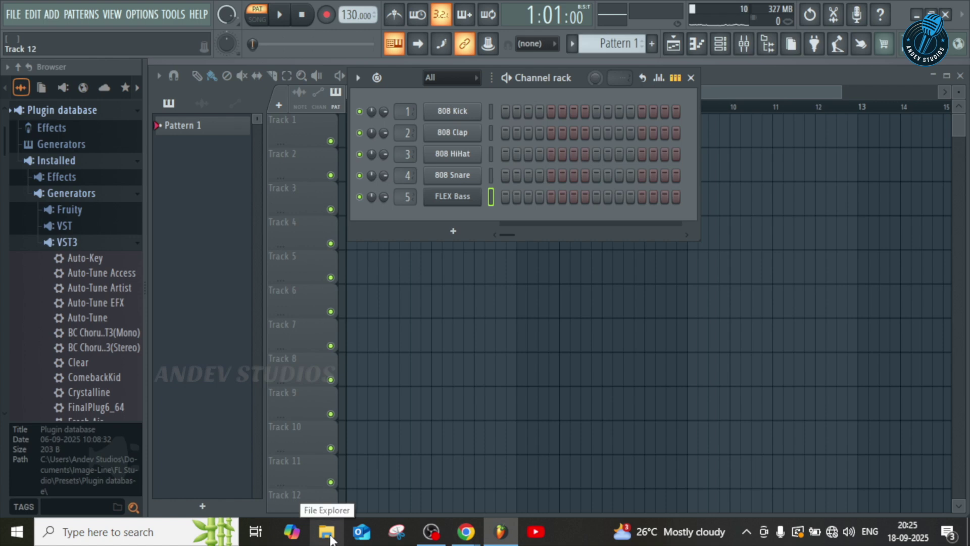
Switch to a maximized File Explorer window and check the contents of the NEXUS library and NEXUS folders.
click(330, 536)
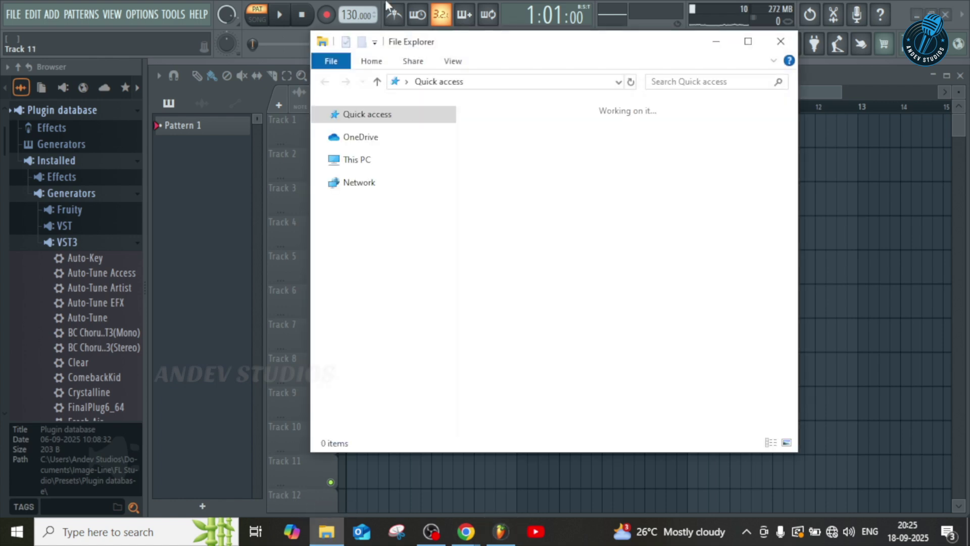
click(748, 41)
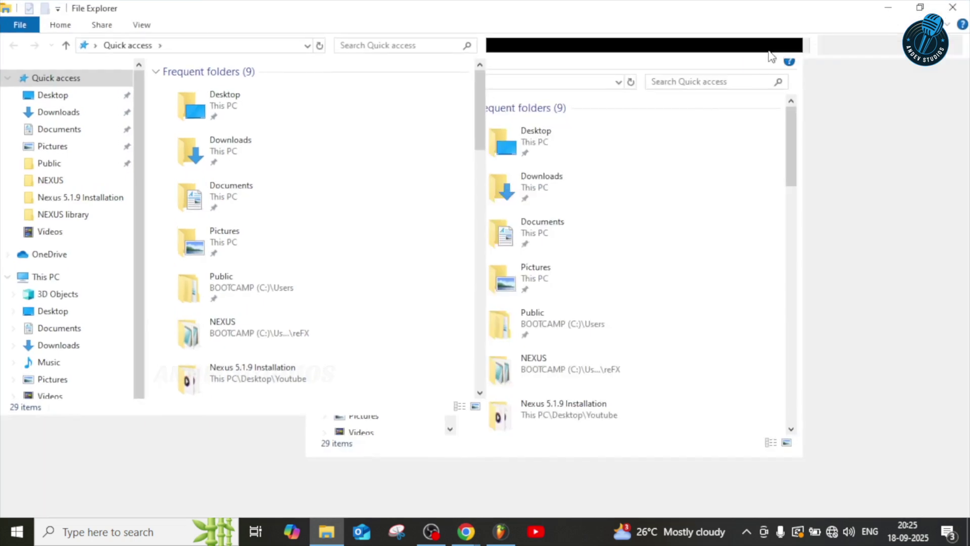
click(56, 217)
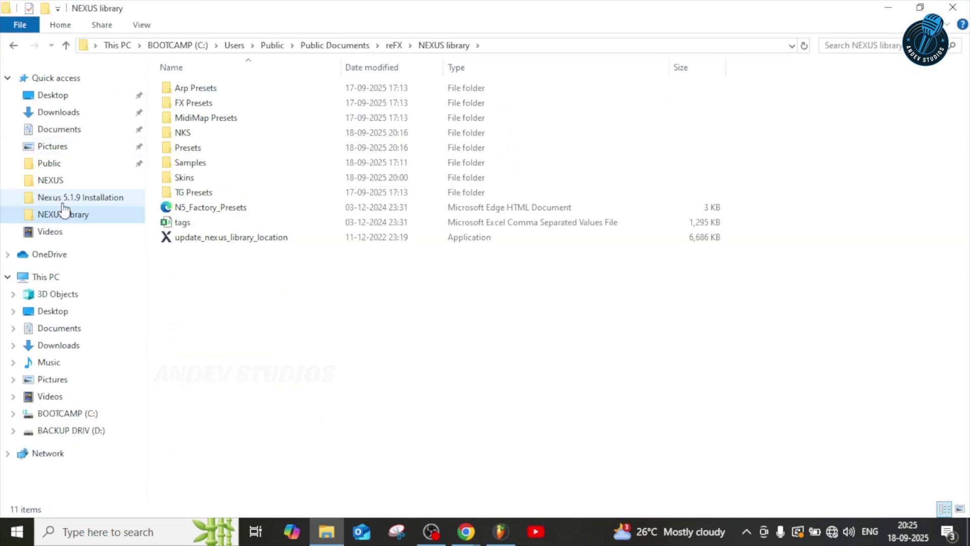
click(54, 179)
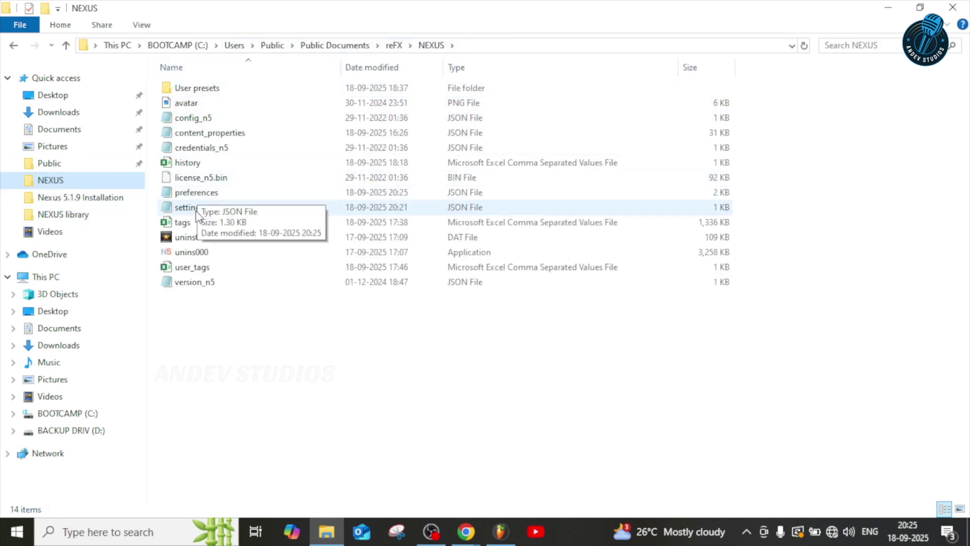
Open the NEXUS library folder on the C: drive and copy its full path.
click(71, 215)
click(498, 45)
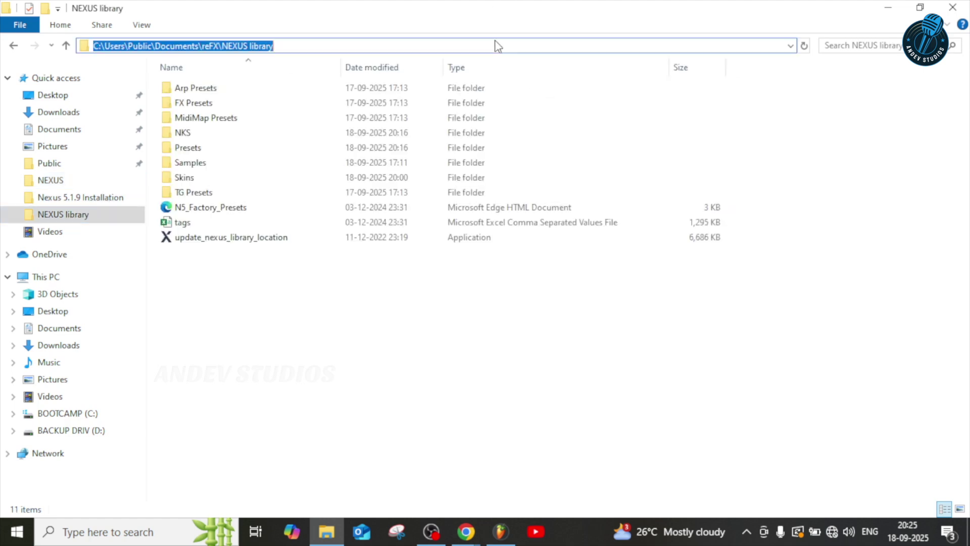
right_click(238, 46)
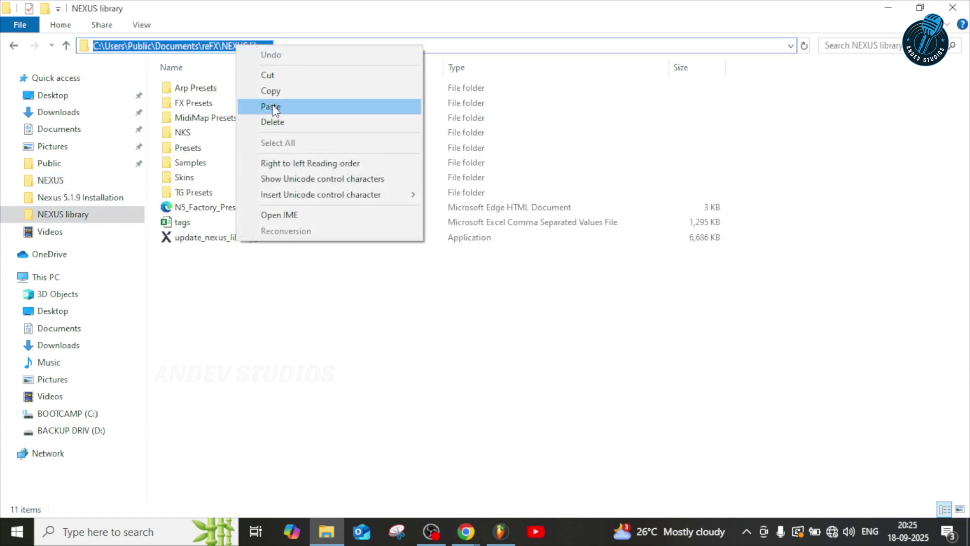
click(272, 91)
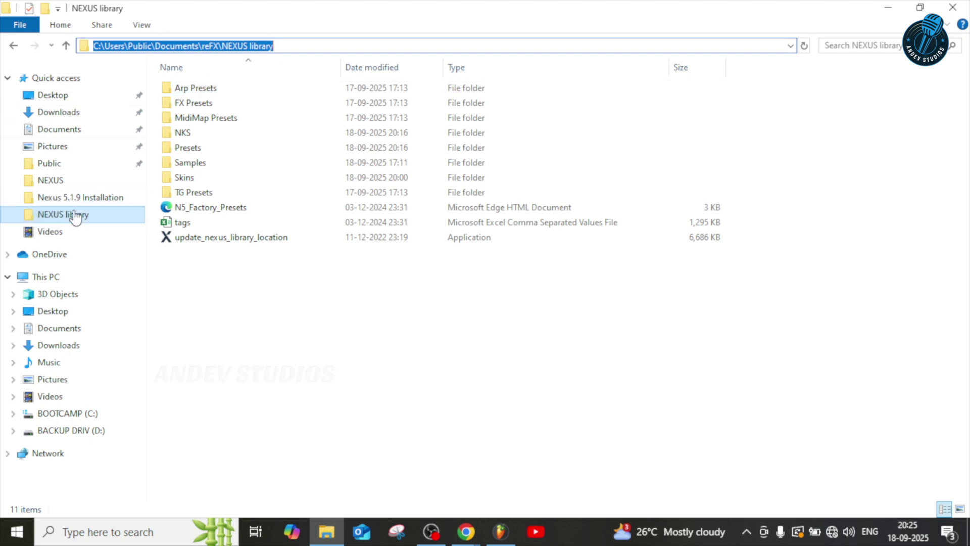
Open the settings JSON file from the reFX\NEXUS folder in Public Documents.
click(54, 167)
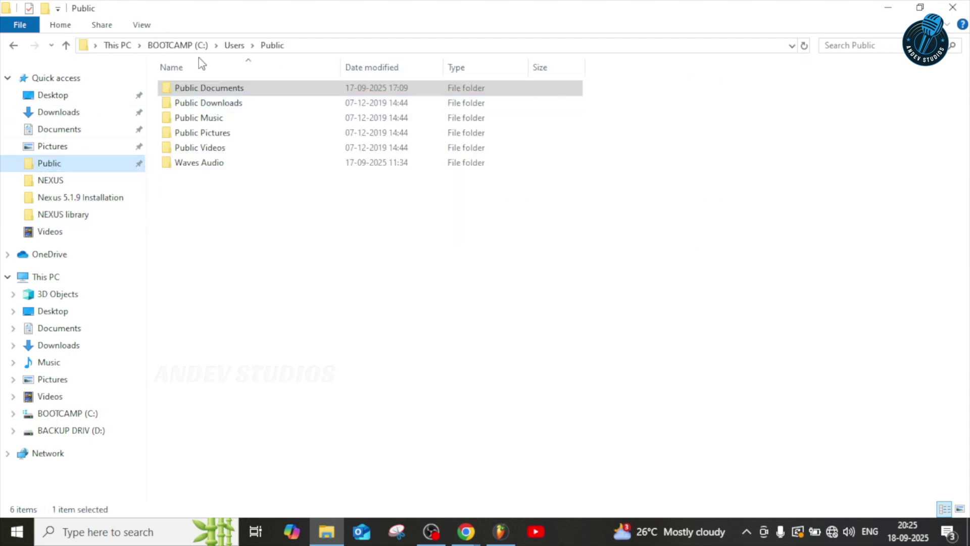
double_click(215, 91)
double_click(192, 134)
double_click(190, 89)
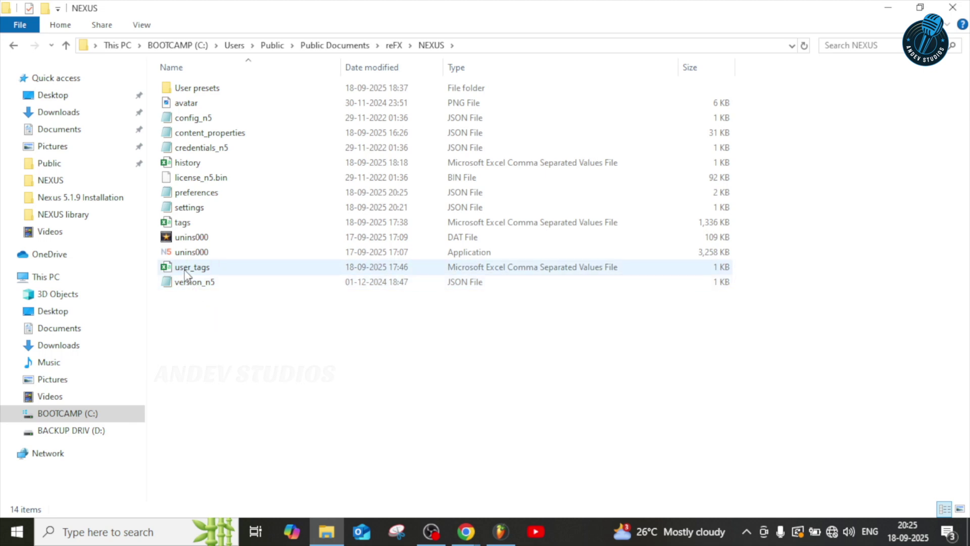
click(193, 211)
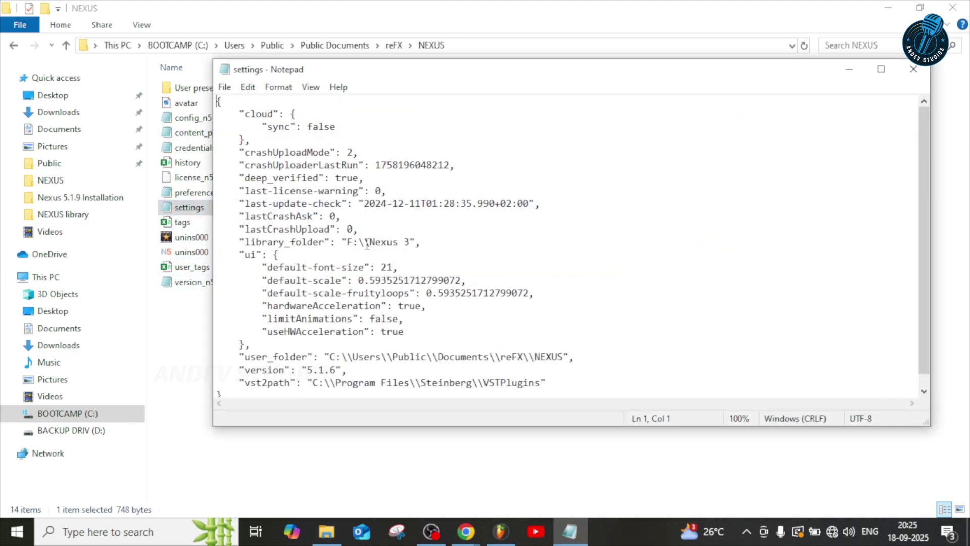
Replace the library_folder value with the copied path, using double backslashes: C:\\Users\\Public\\Documents\\reFX\\NEXUS library.
drag(348, 242, 411, 242)
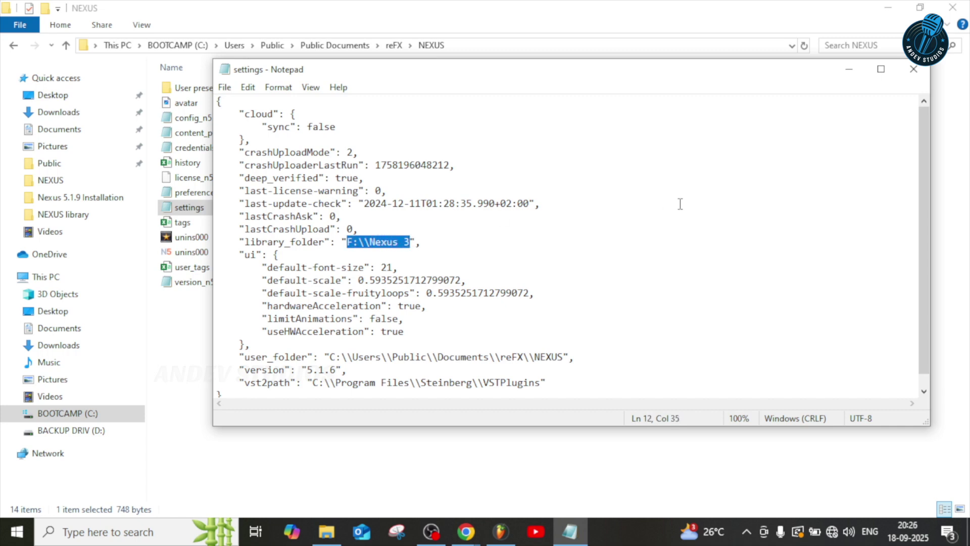
key(ctrl+v)
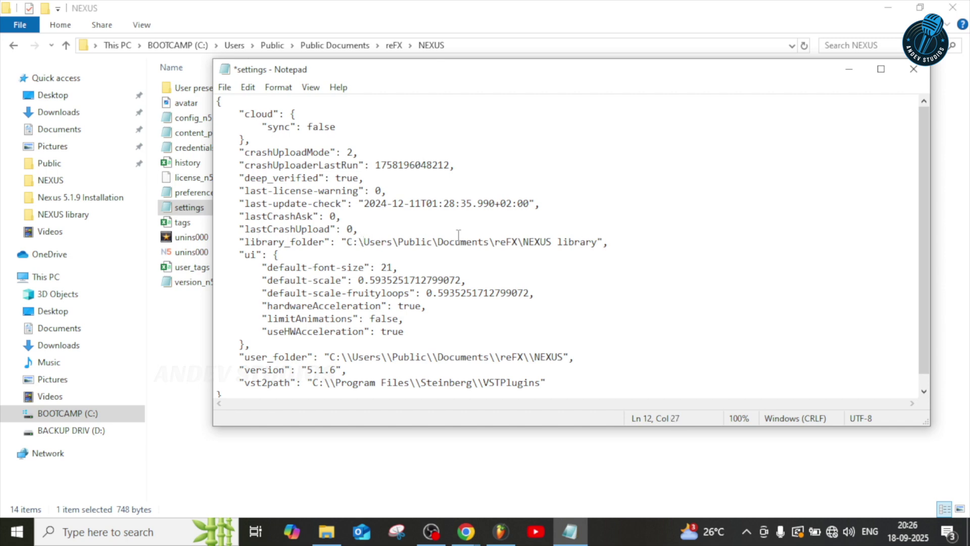
text(\)
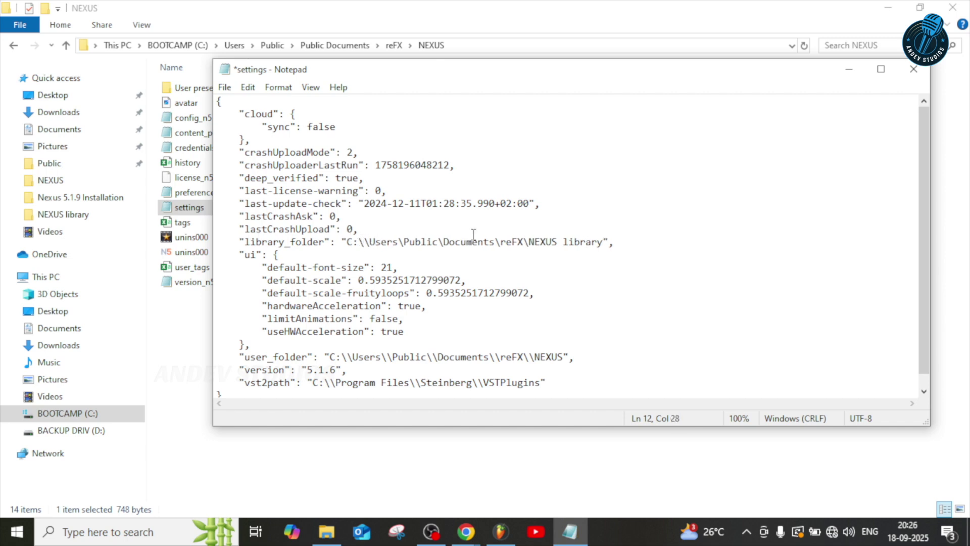
text(\)
click(449, 242)
text(\\)
click(548, 242)
text(\)
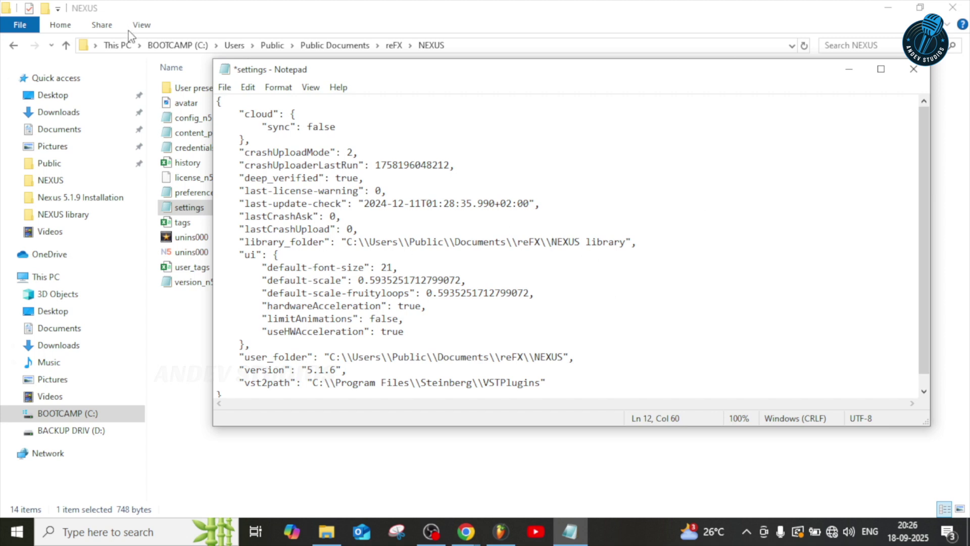
Save the edited settings file and close it.
click(225, 87)
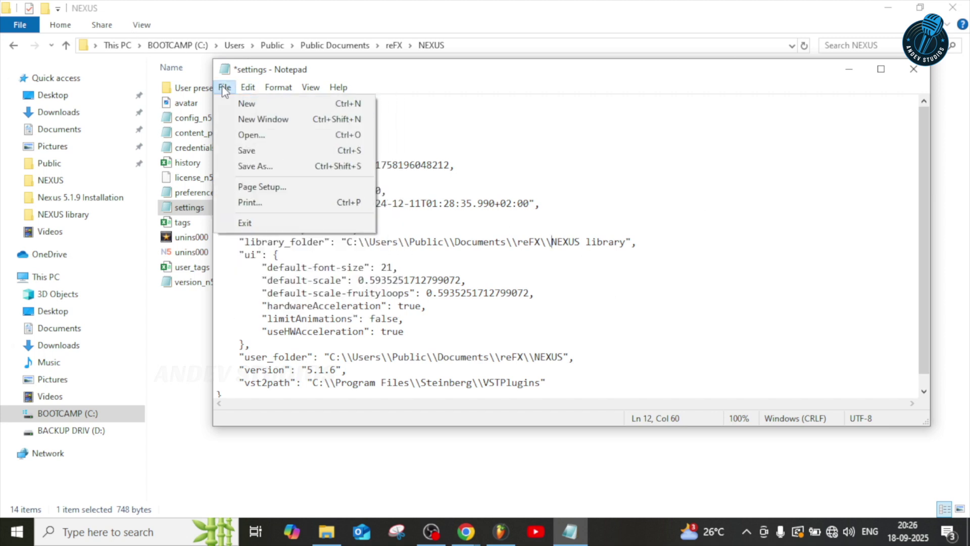
click(243, 151)
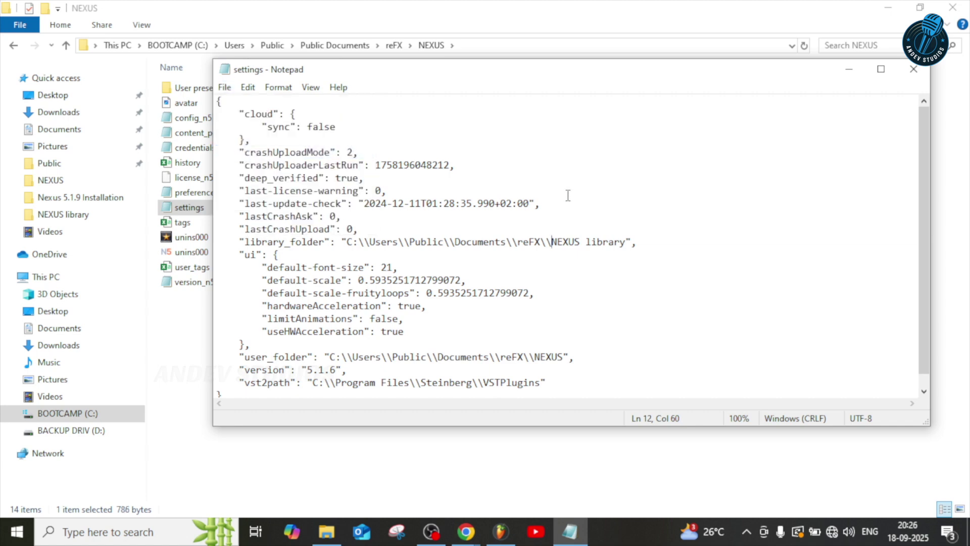
click(913, 68)
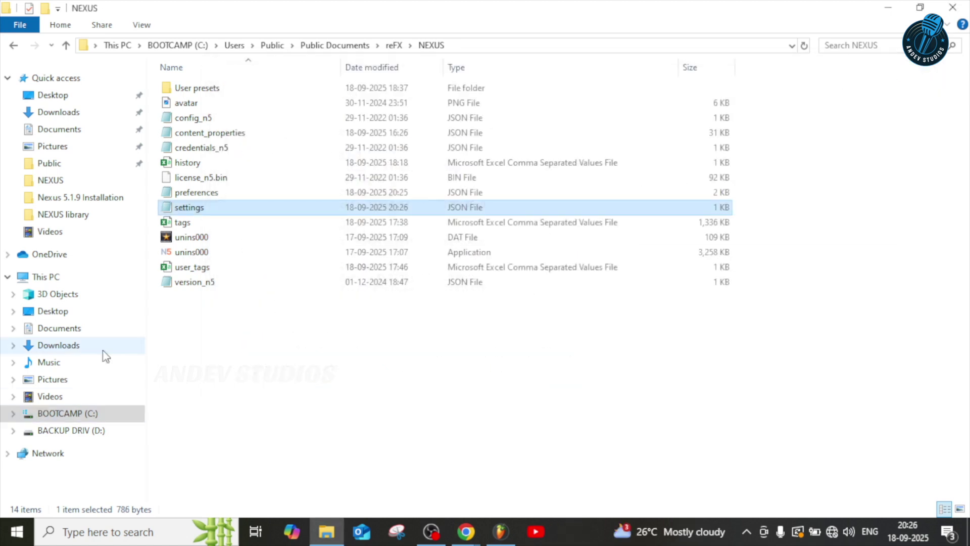
Run update_nexus_library_location from the reFX\NEXUS library folder and close the File Explorer window.
click(393, 45)
double_click(199, 105)
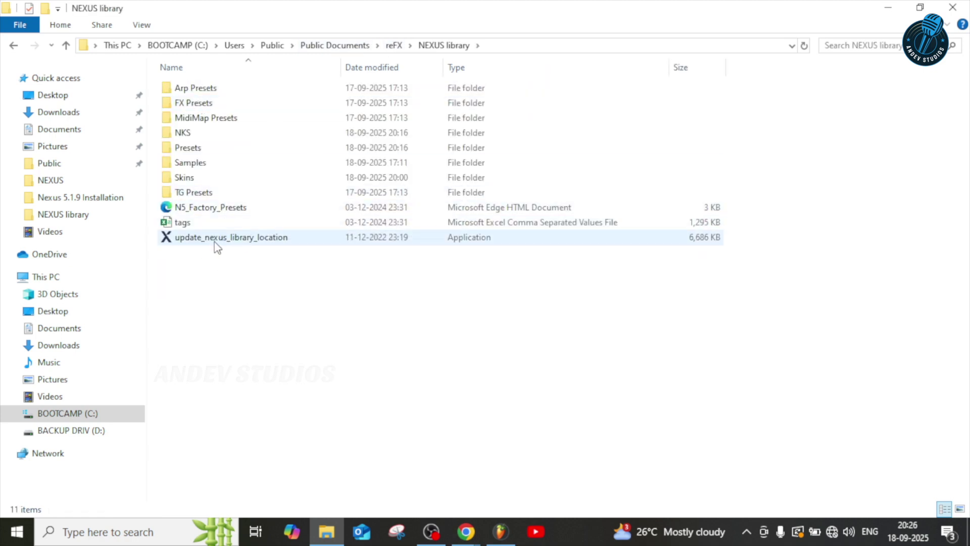
click(217, 246)
double_click(214, 242)
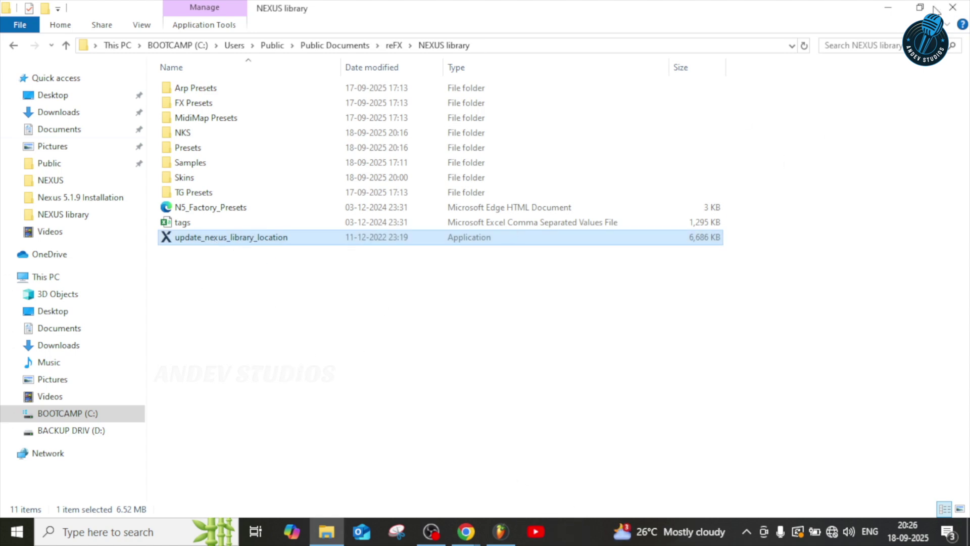
click(953, 7)
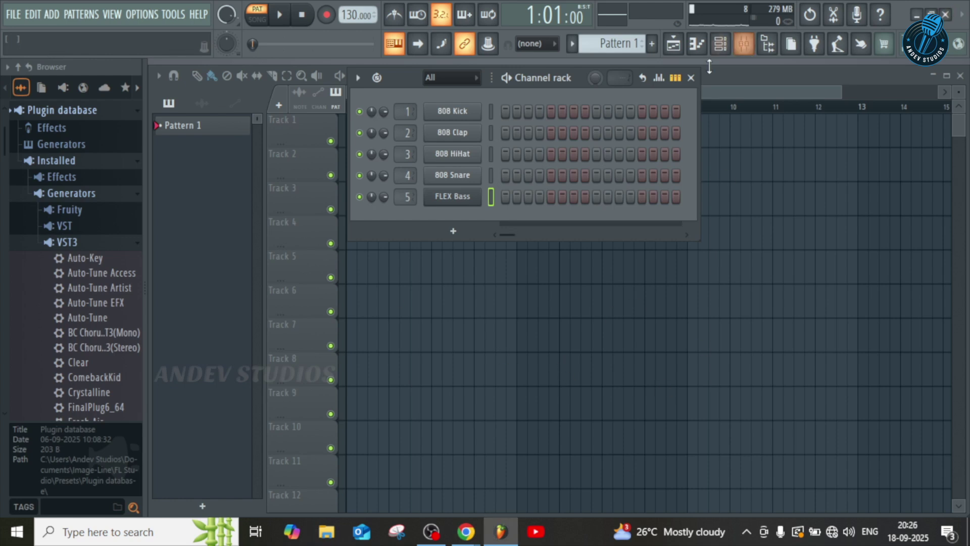
Rescan the plugin database in FL Studio with a fast scan and dismiss the completion dialog.
right_click(66, 110)
click(124, 189)
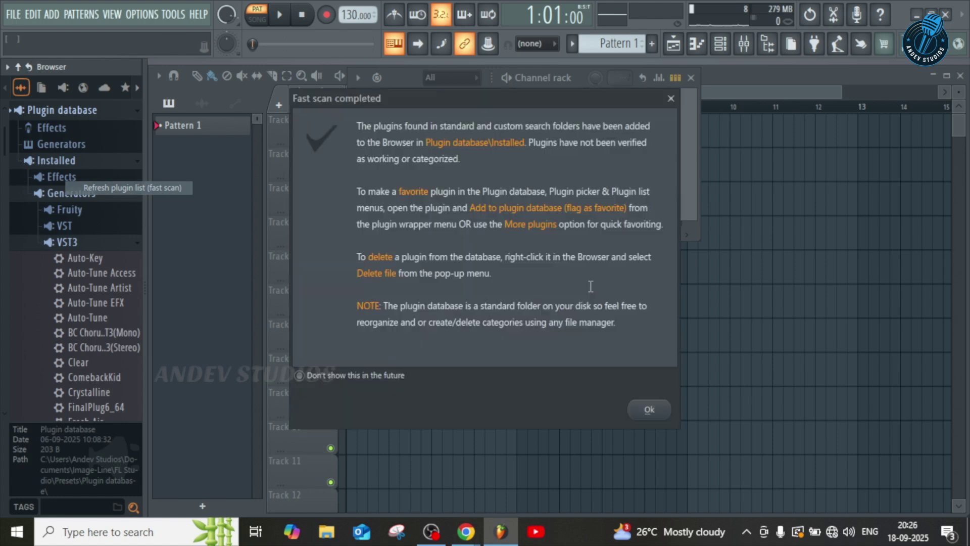
click(667, 412)
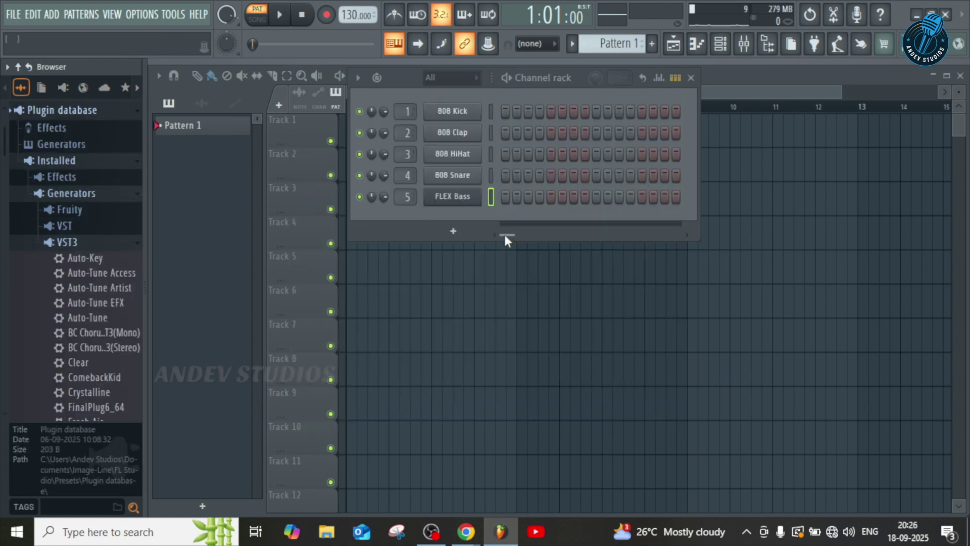
Add a Nexus channel to the channel rack and open its N5 Factory Presets folder.
click(457, 230)
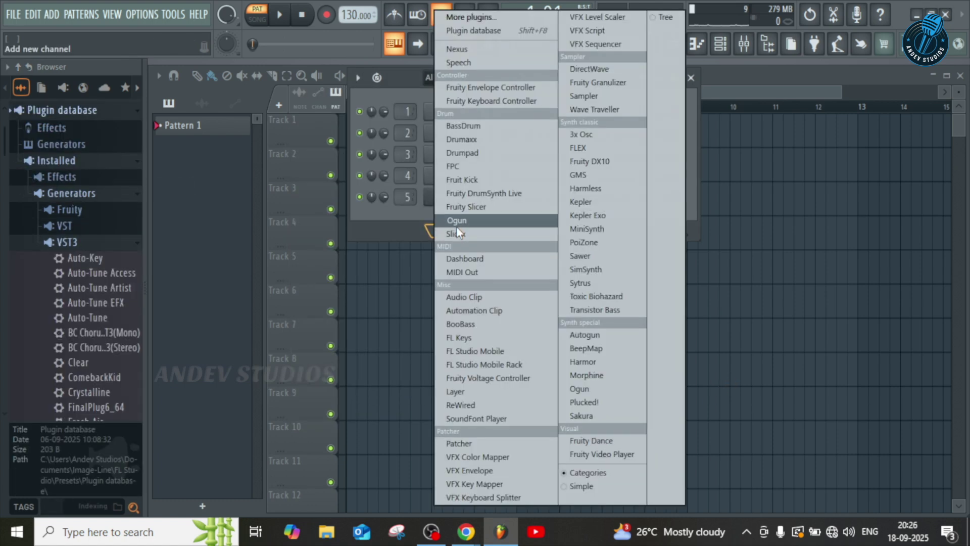
click(458, 48)
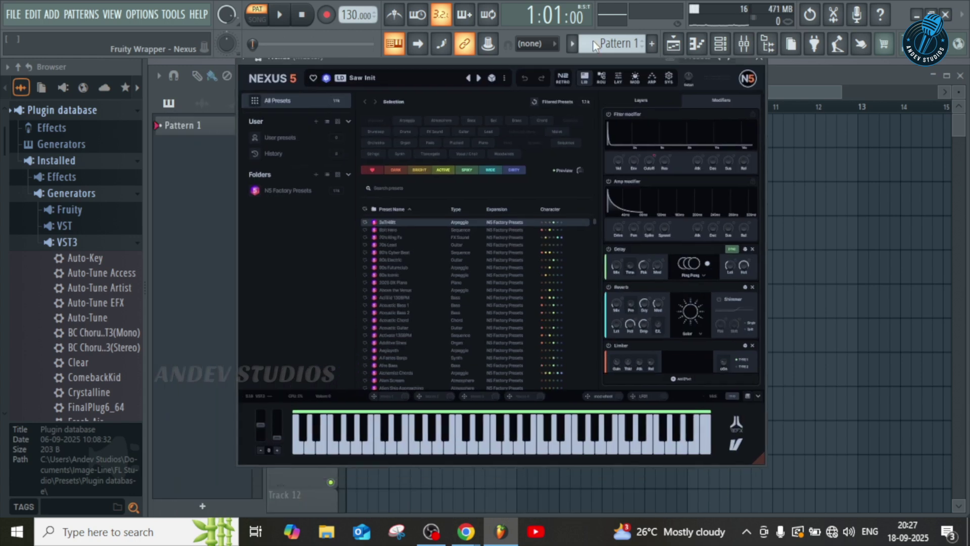
click(302, 189)
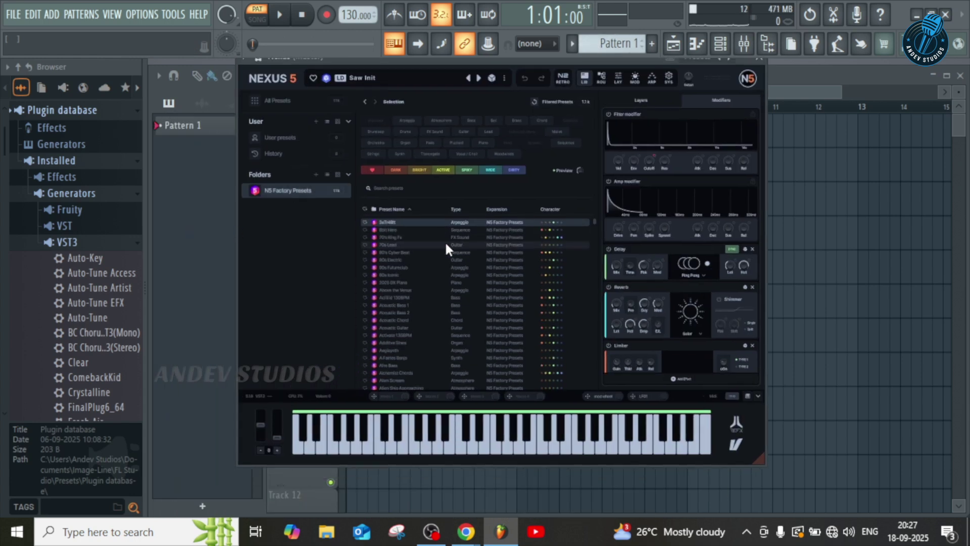
Audition several factory presets, including Acoustic Chord, and test notes on the Nexus keyboard.
click(393, 237)
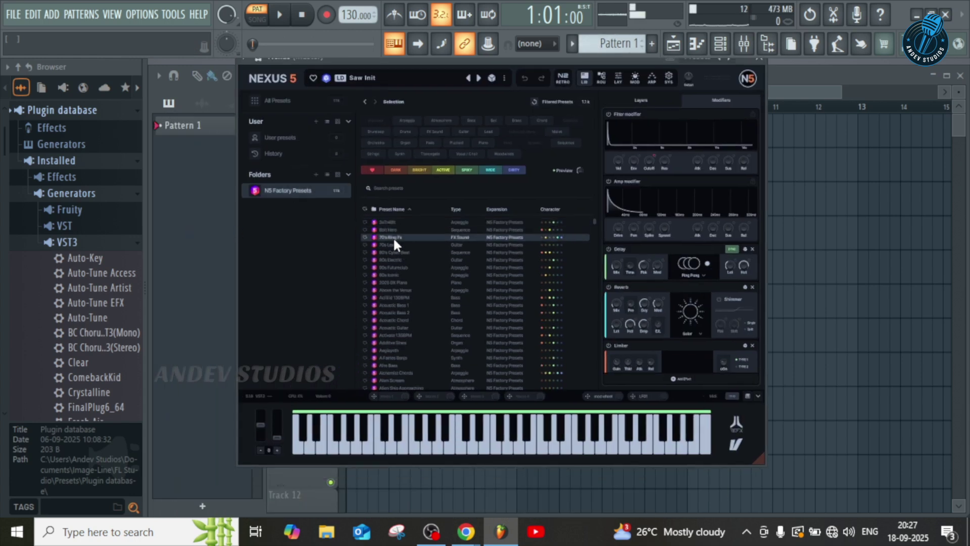
click(404, 297)
click(405, 320)
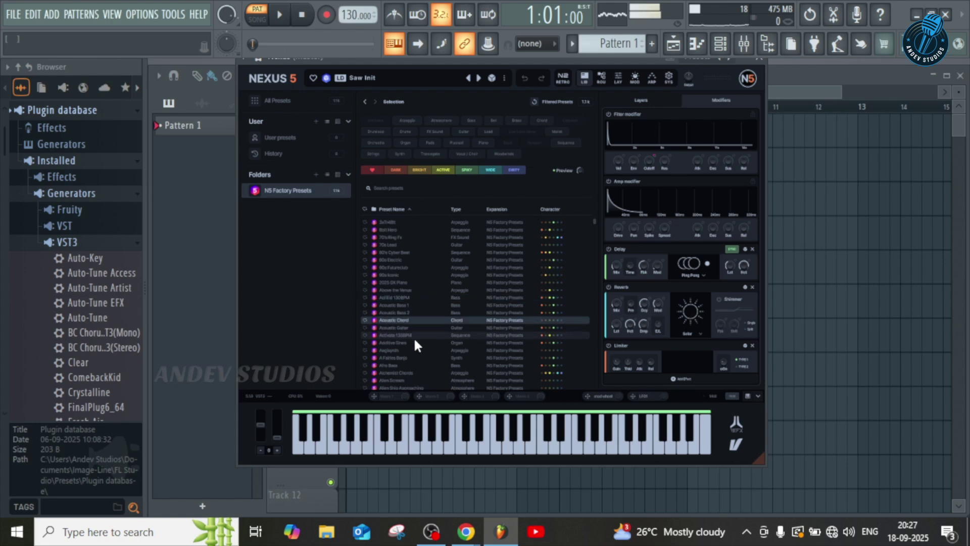
click(398, 342)
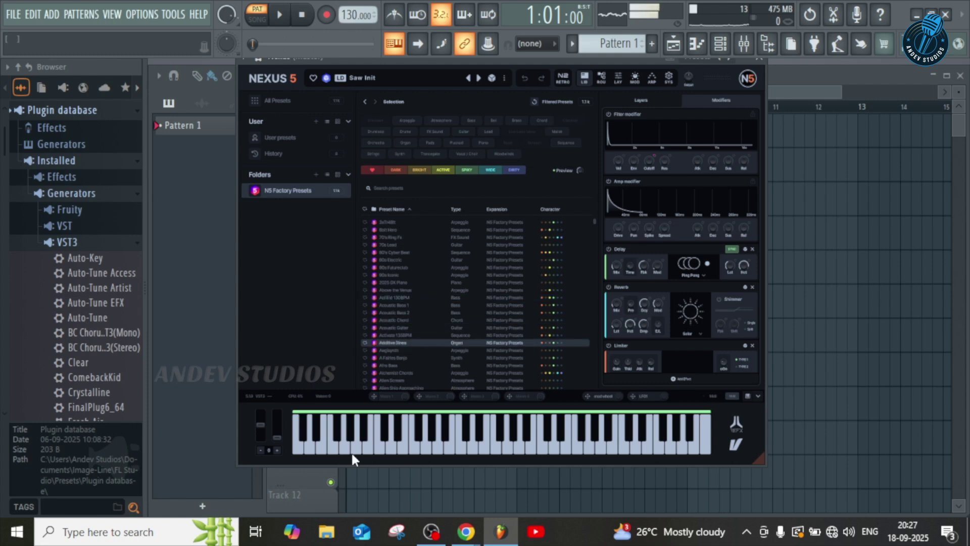
click(352, 458)
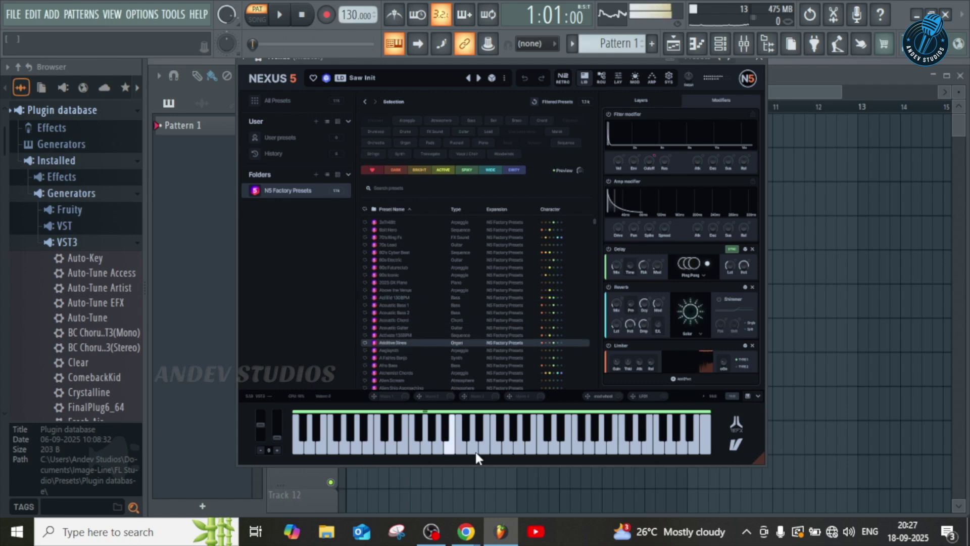
click(527, 452)
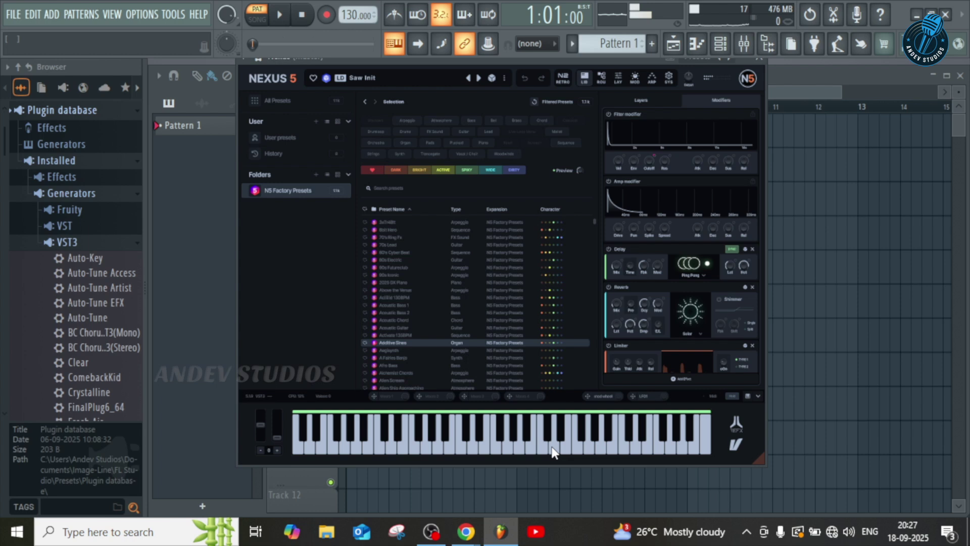
Preview more factory presets, including Acoustic Guitar, Acoustic Bass 2 and the 80s presets near the start of the list.
click(397, 326)
click(396, 312)
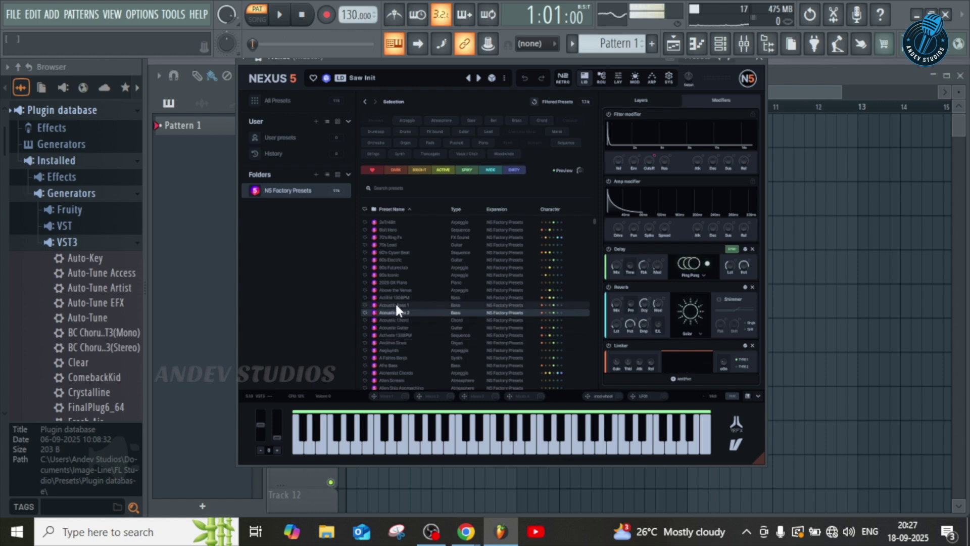
click(396, 266)
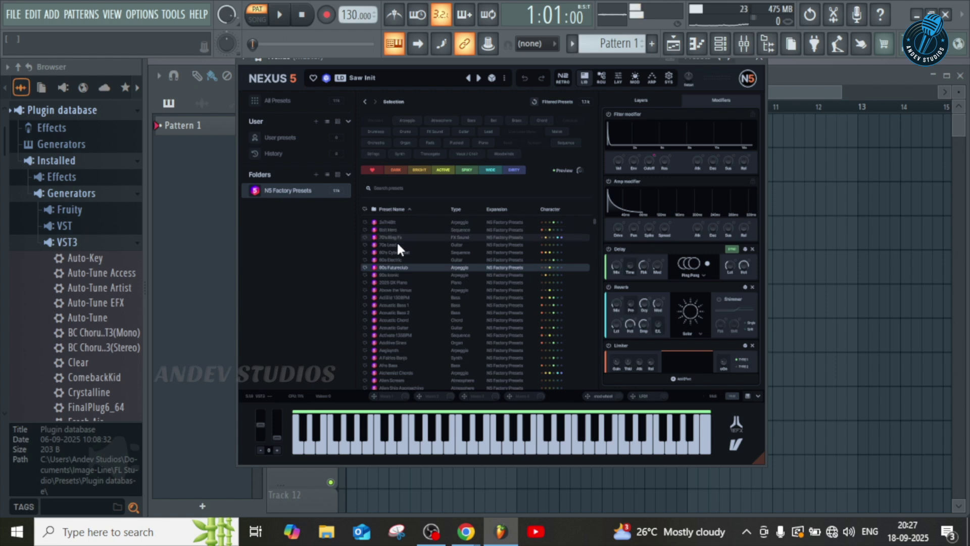
key(Up)
key(Up)
key(Up)
key(Up)
key(Up)
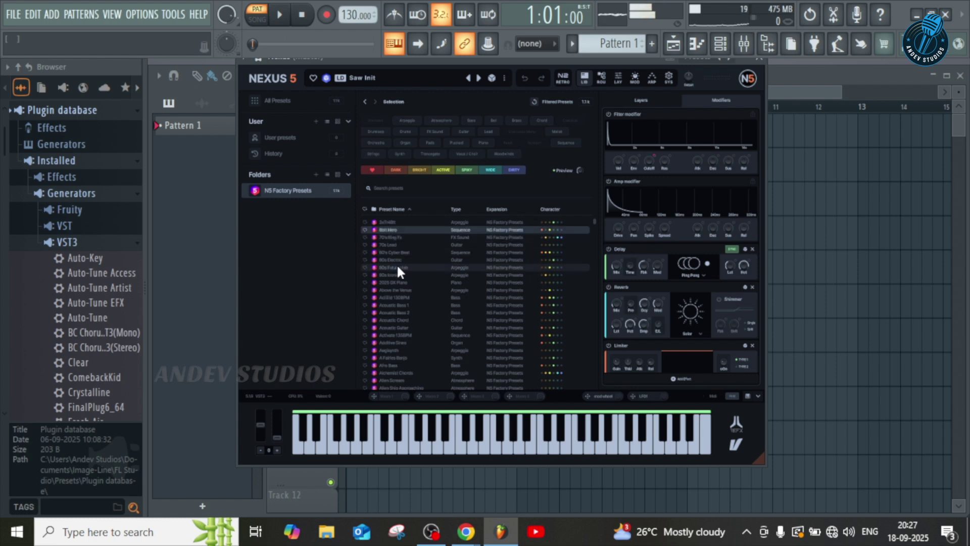
click(398, 267)
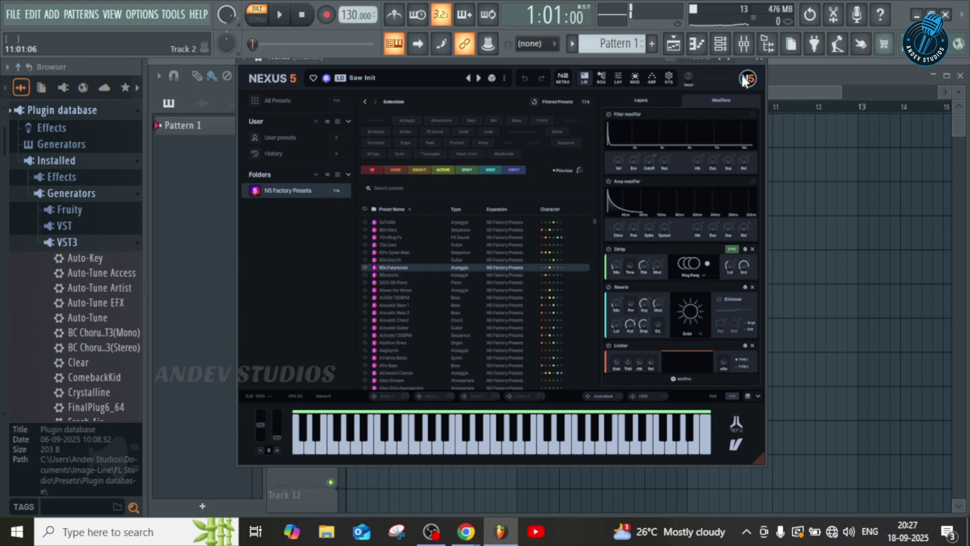
Move the Nexus plugin window down until its title bar is reachable and close the window.
drag(575, 56, 577, 92)
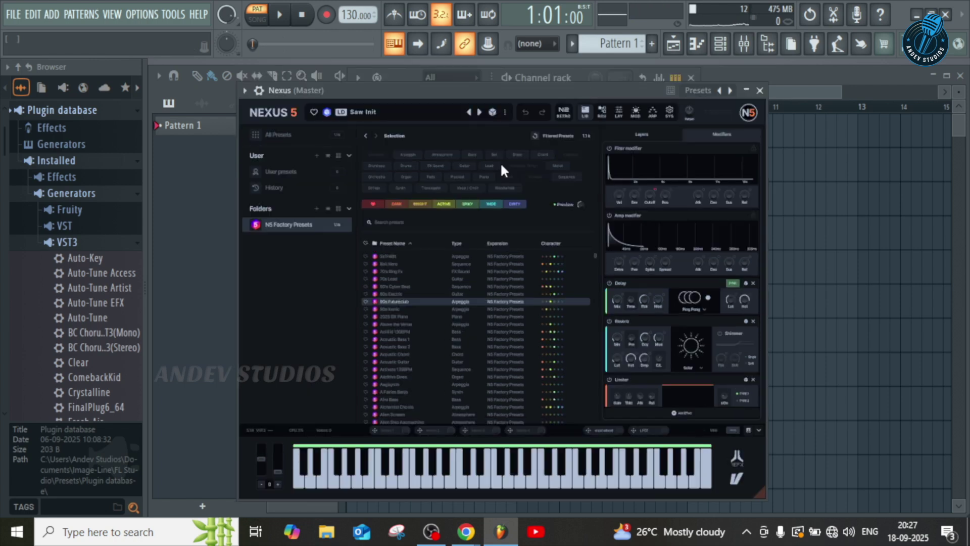
click(759, 90)
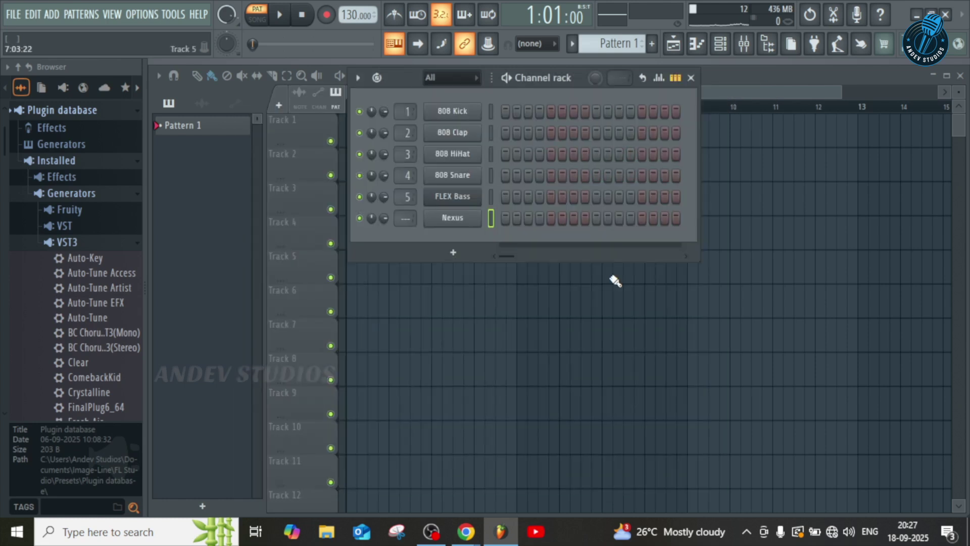